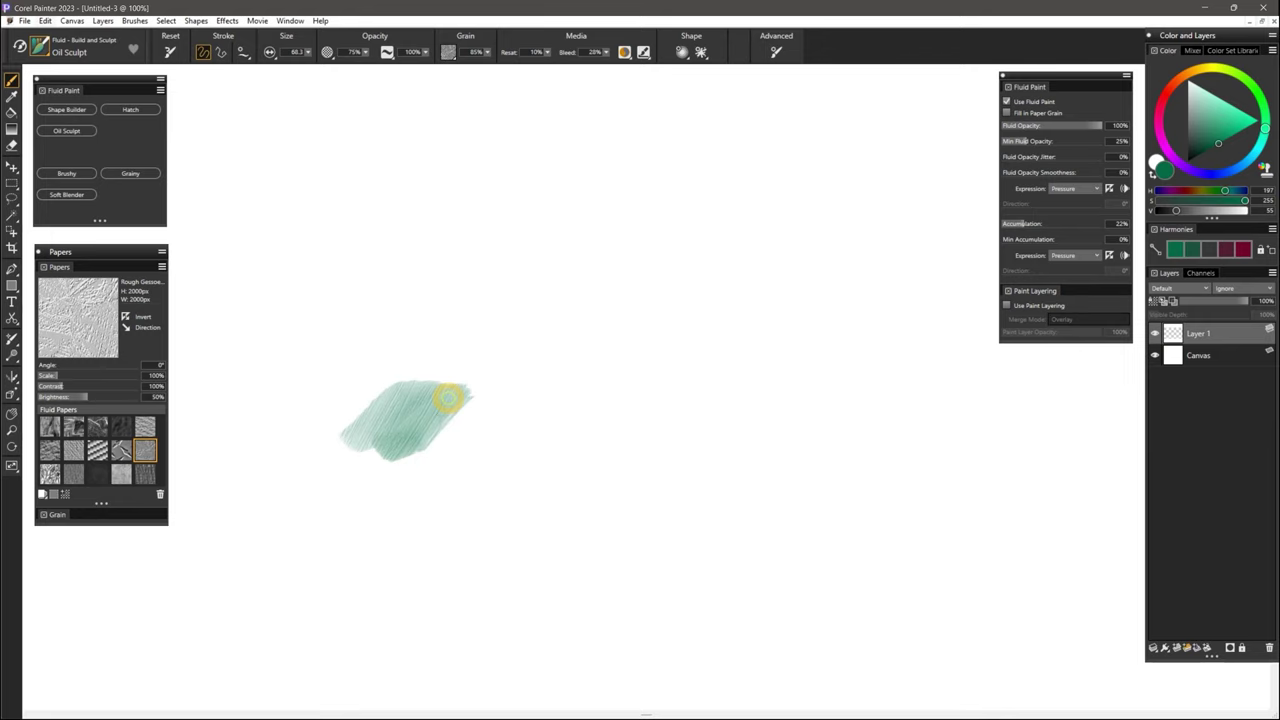
- Paint a dark-green stroke on Layer 1, then a softer green stroke directly on the Canvas above it
mouse_move(447, 398)
mouse_down()
mouse_move(574, 423)
mouse_move(818, 425)
mouse_up()
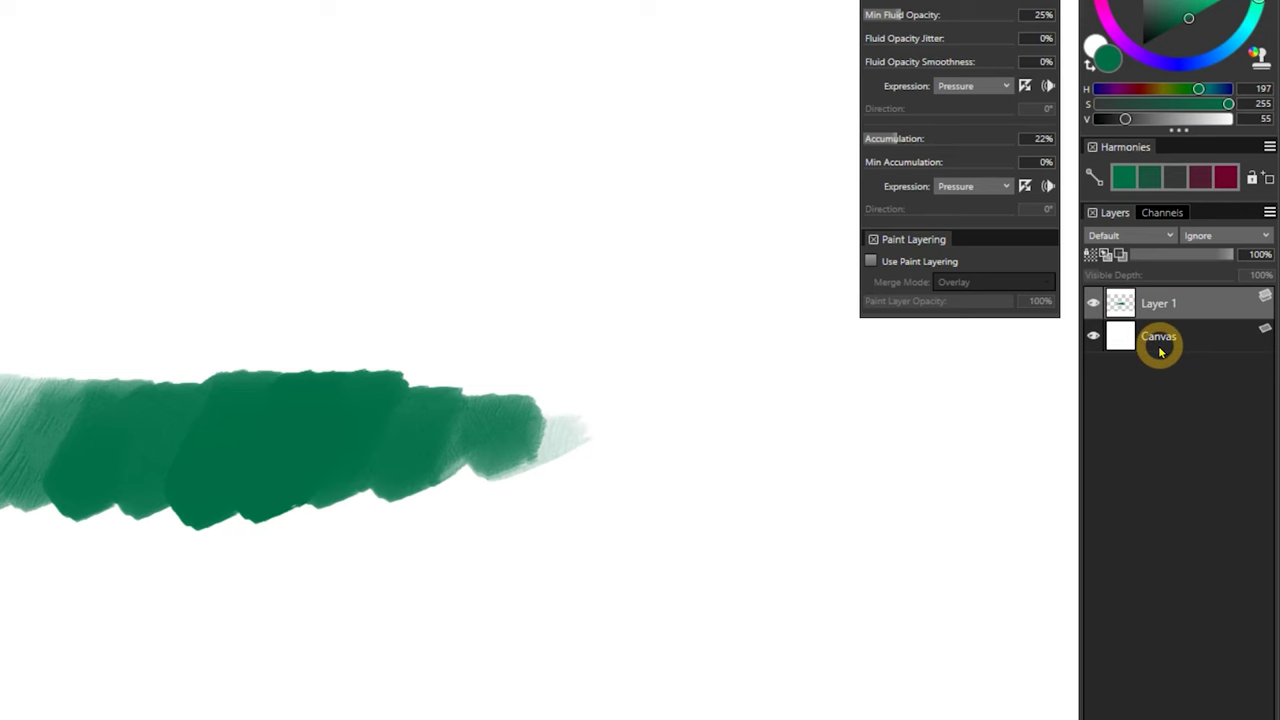
click(1160, 350)
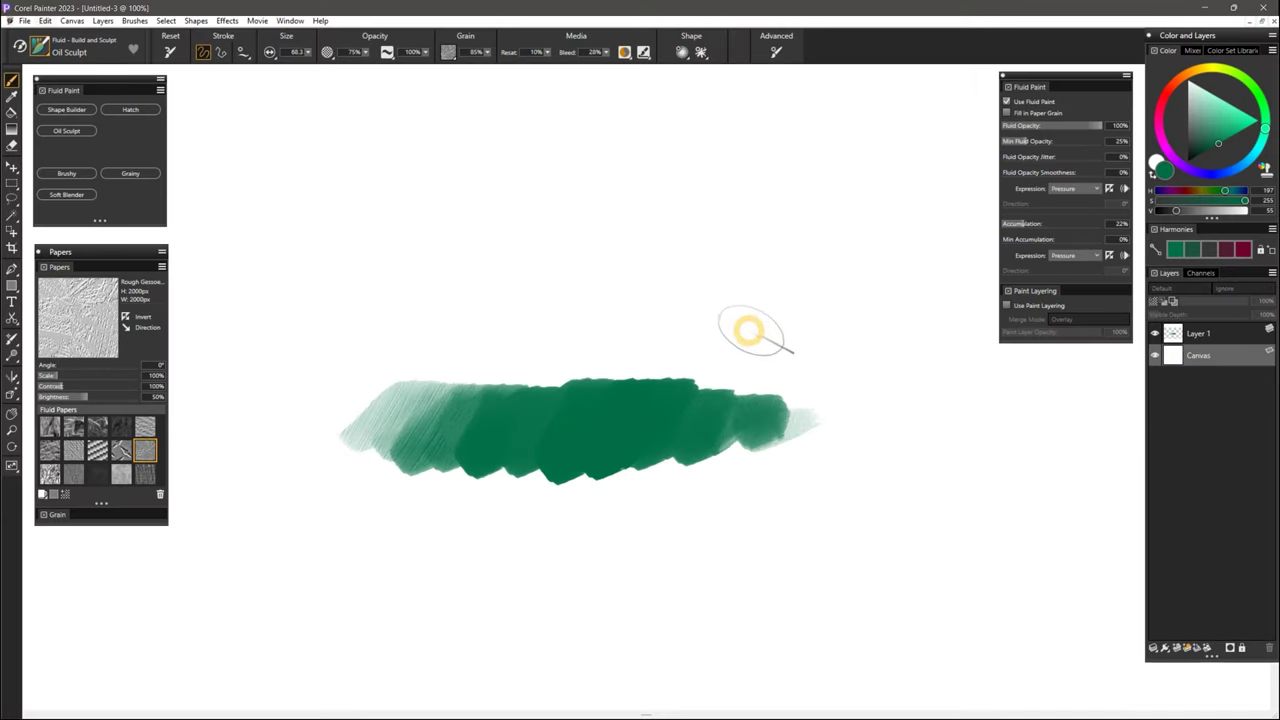
click(748, 331)
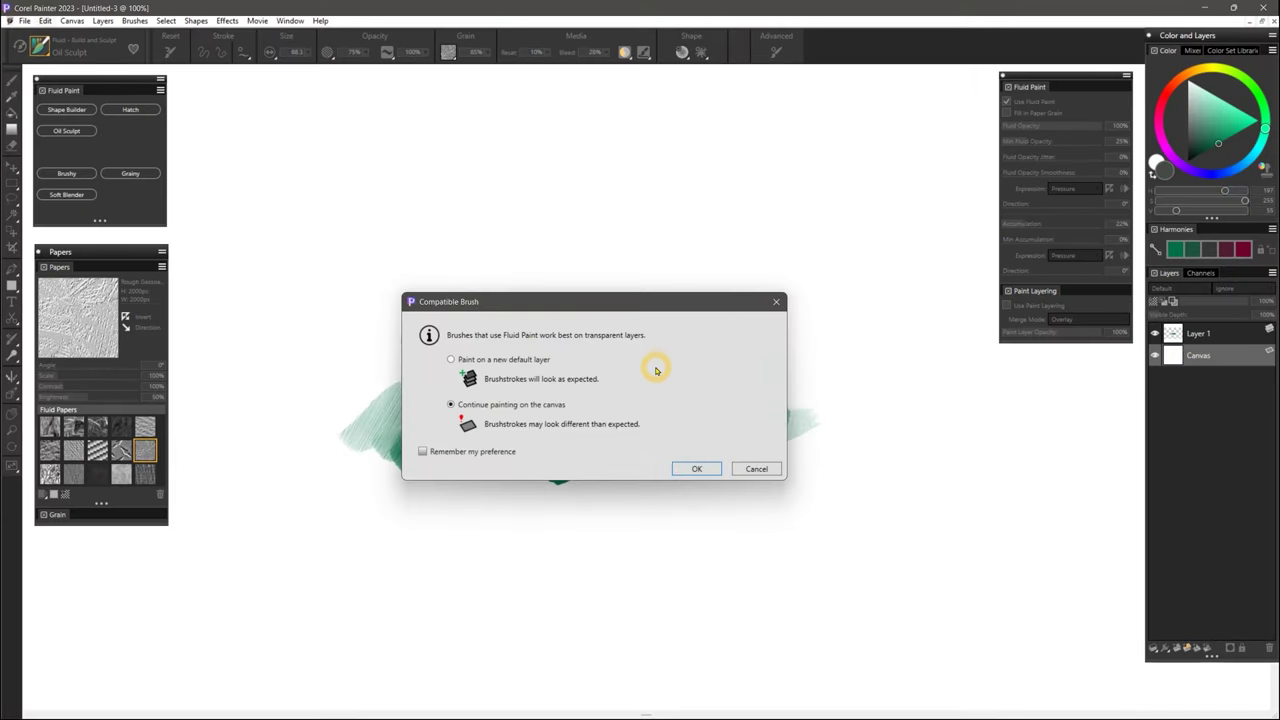
click(697, 469)
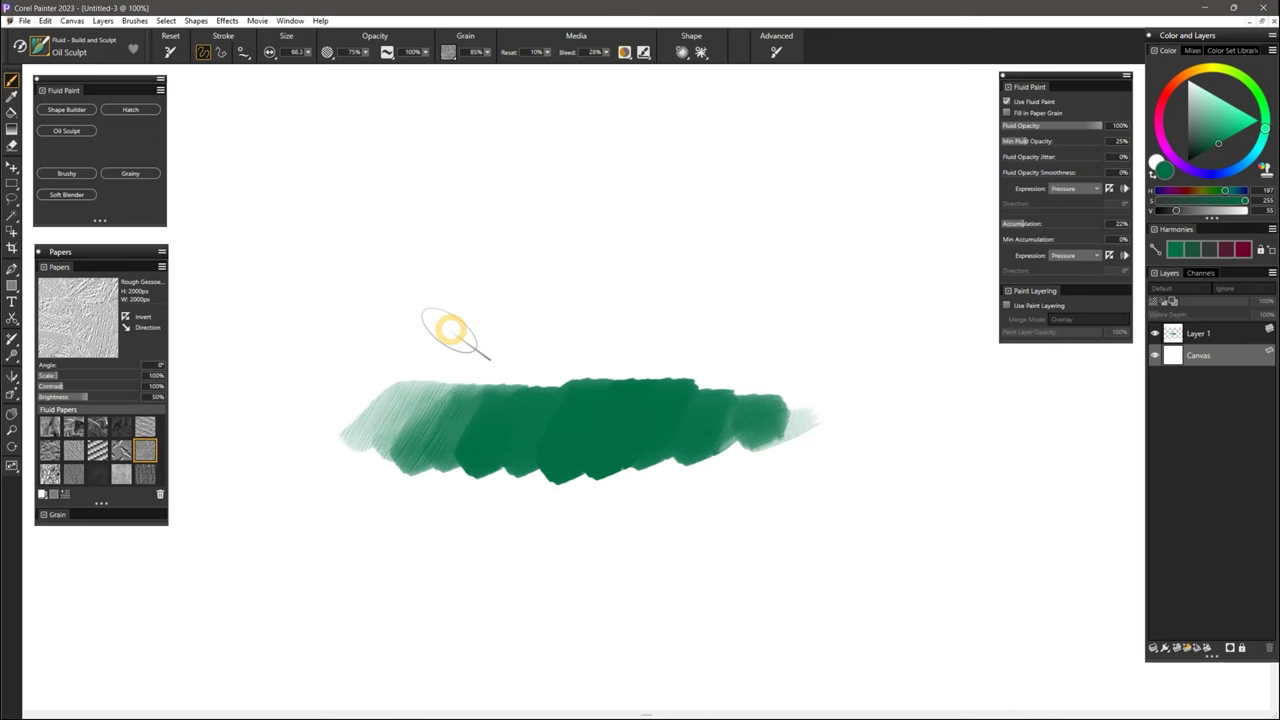
mouse_move(451, 323)
mouse_down()
mouse_move(630, 317)
mouse_move(837, 383)
mouse_up()
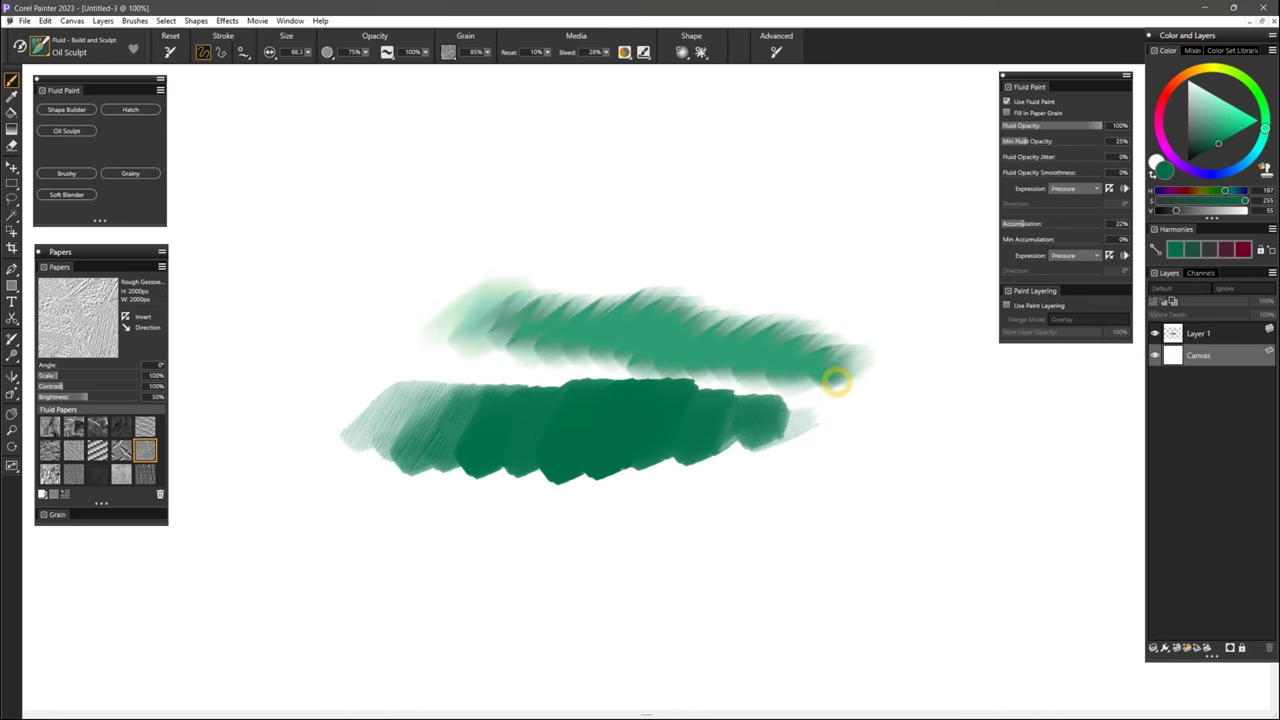
- Toggle the Canvas layer's visibility off and on, then paint a zigzag green stroke at full Fluid Opacity
click(1155, 357)
click(1155, 357)
click(1155, 357)
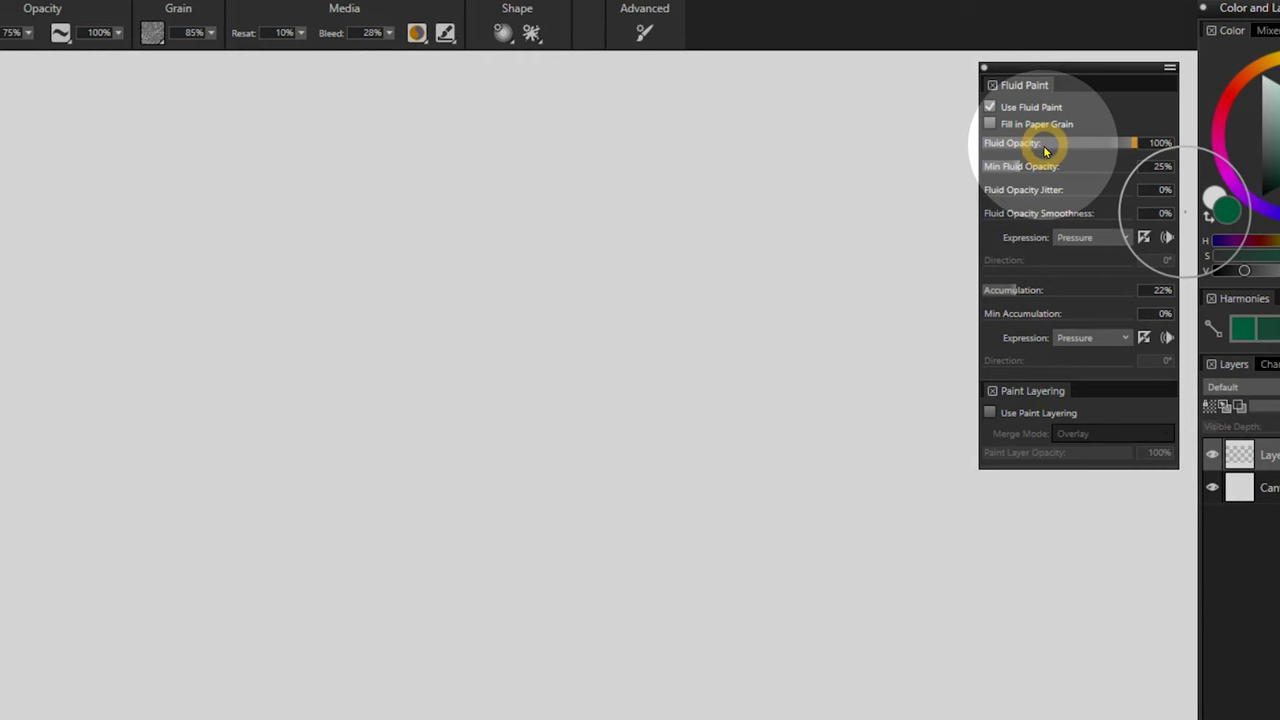
mouse_move(110, 450)
mouse_down()
mouse_move(266, 354)
mouse_move(363, 409)
mouse_move(609, 434)
mouse_move(677, 489)
mouse_up()
- Paint a lighter green stroke at 65% Fluid Opacity, then return Fluid Opacity to 100%
click(1082, 142)
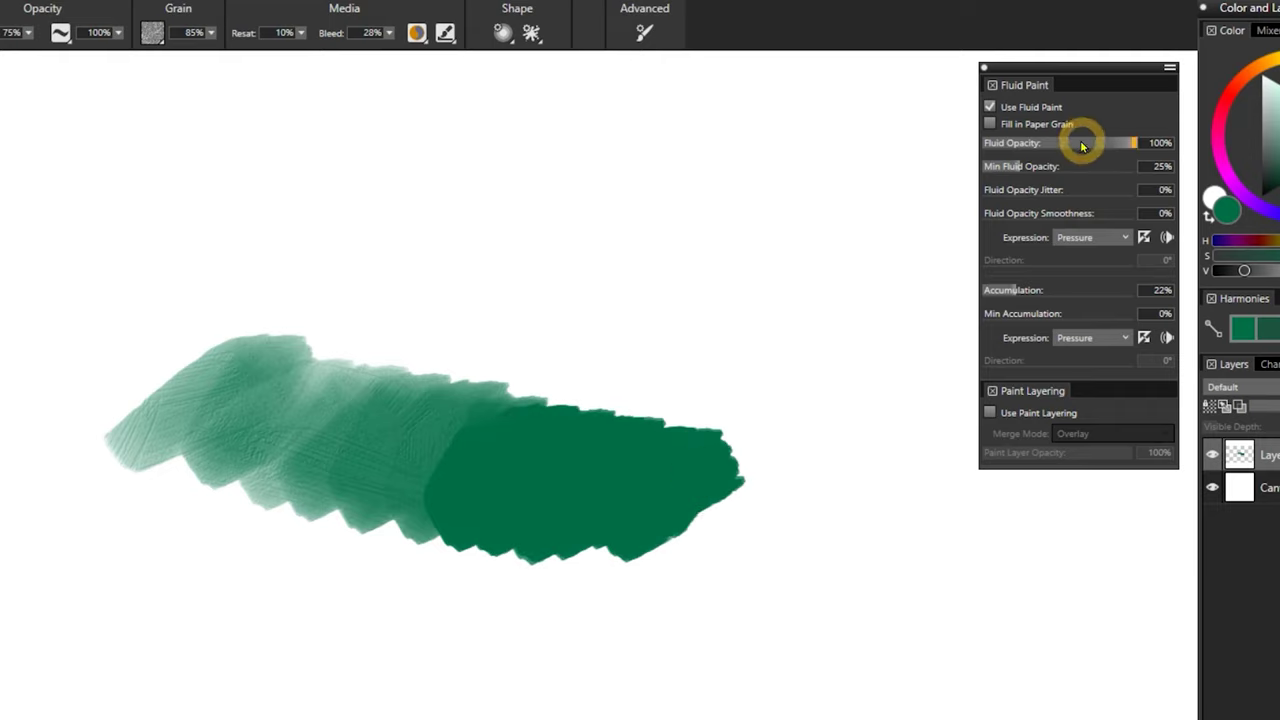
mouse_move(262, 276)
mouse_down()
mouse_move(416, 207)
mouse_move(503, 289)
mouse_move(666, 269)
mouse_move(717, 334)
mouse_move(768, 323)
mouse_up()
click(1129, 144)
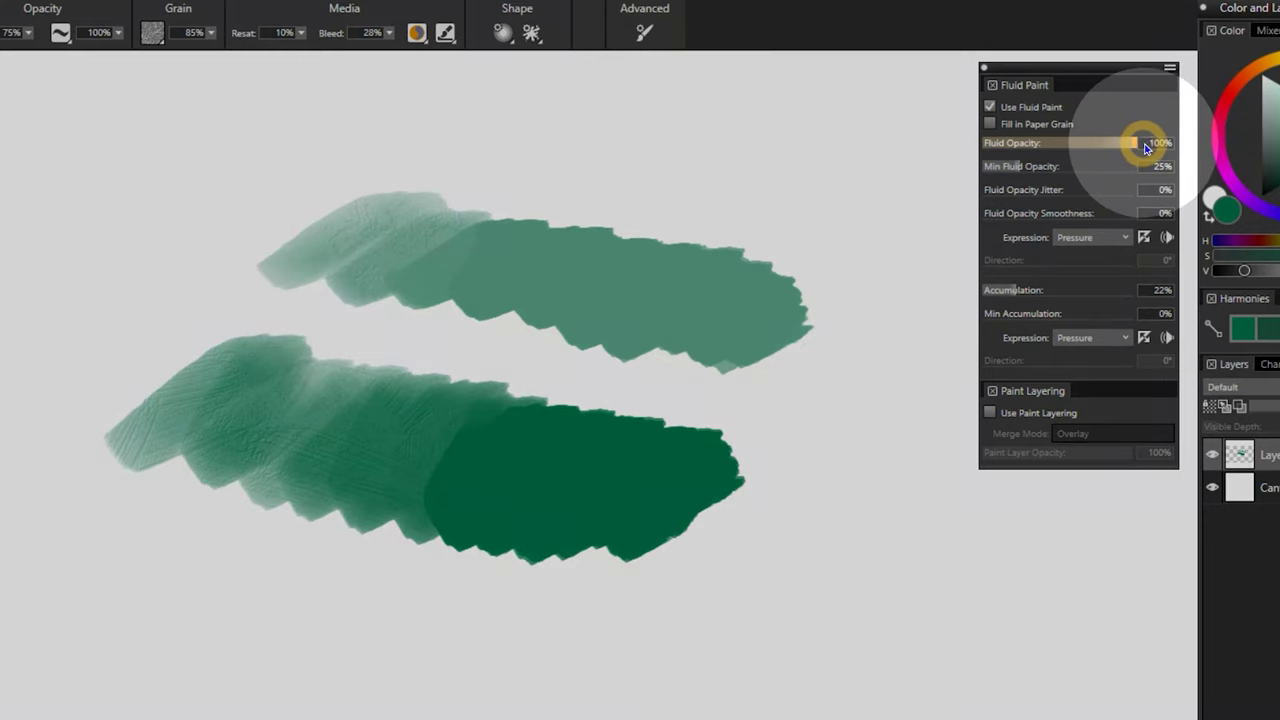
drag(1127, 148, 1145, 143)
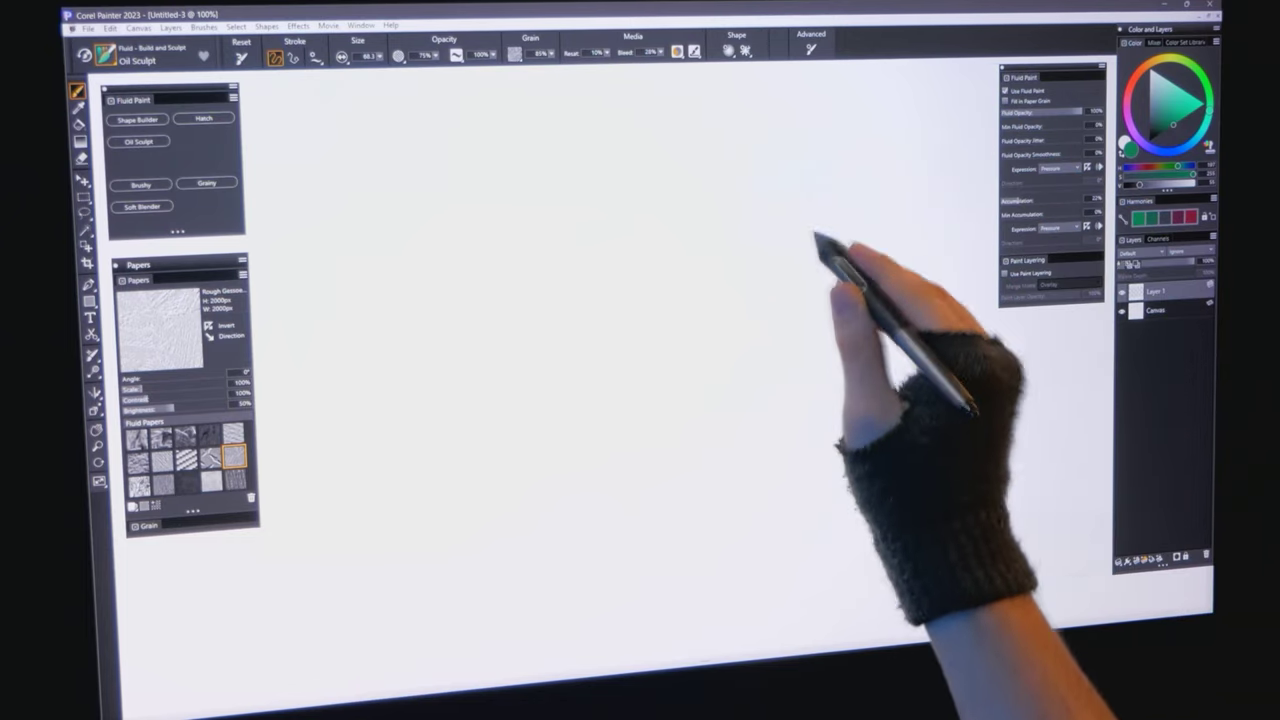
- Paint two green test strokes, raise Fluid Opacity Jitter to 100%, and paint a jittered stroke
mouse_move(829, 329)
mouse_down()
mouse_move(829, 314)
mouse_move(823, 377)
mouse_up()
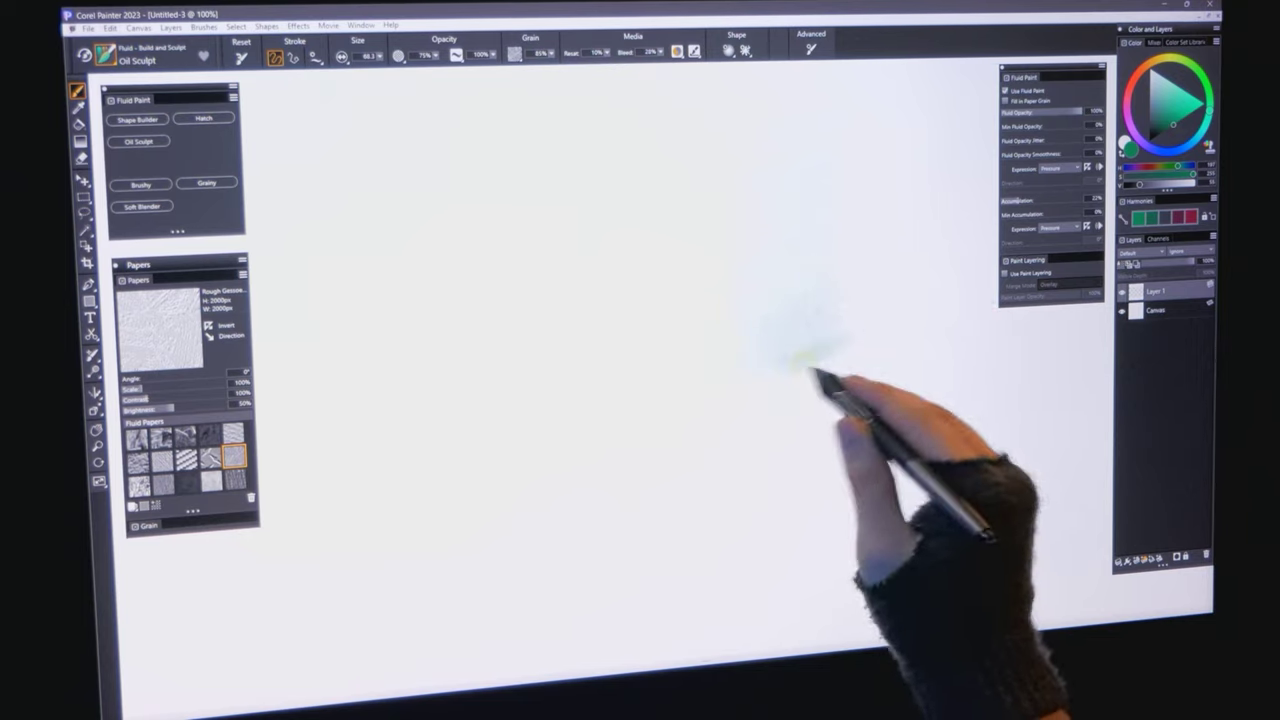
mouse_move(880, 112)
mouse_down()
mouse_move(943, 129)
mouse_move(880, 229)
mouse_move(945, 238)
mouse_move(886, 354)
mouse_move(937, 400)
mouse_move(914, 383)
mouse_up()
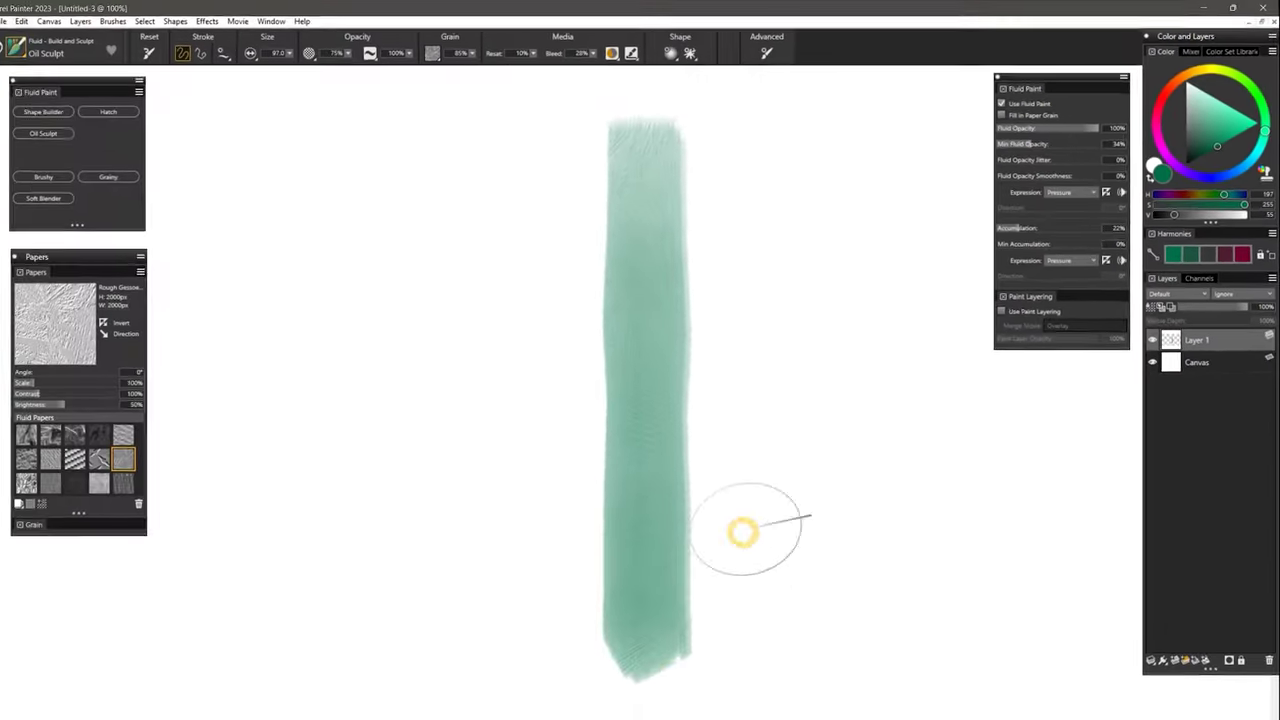
drag(1010, 156, 1097, 156)
drag(785, 112, 786, 680)
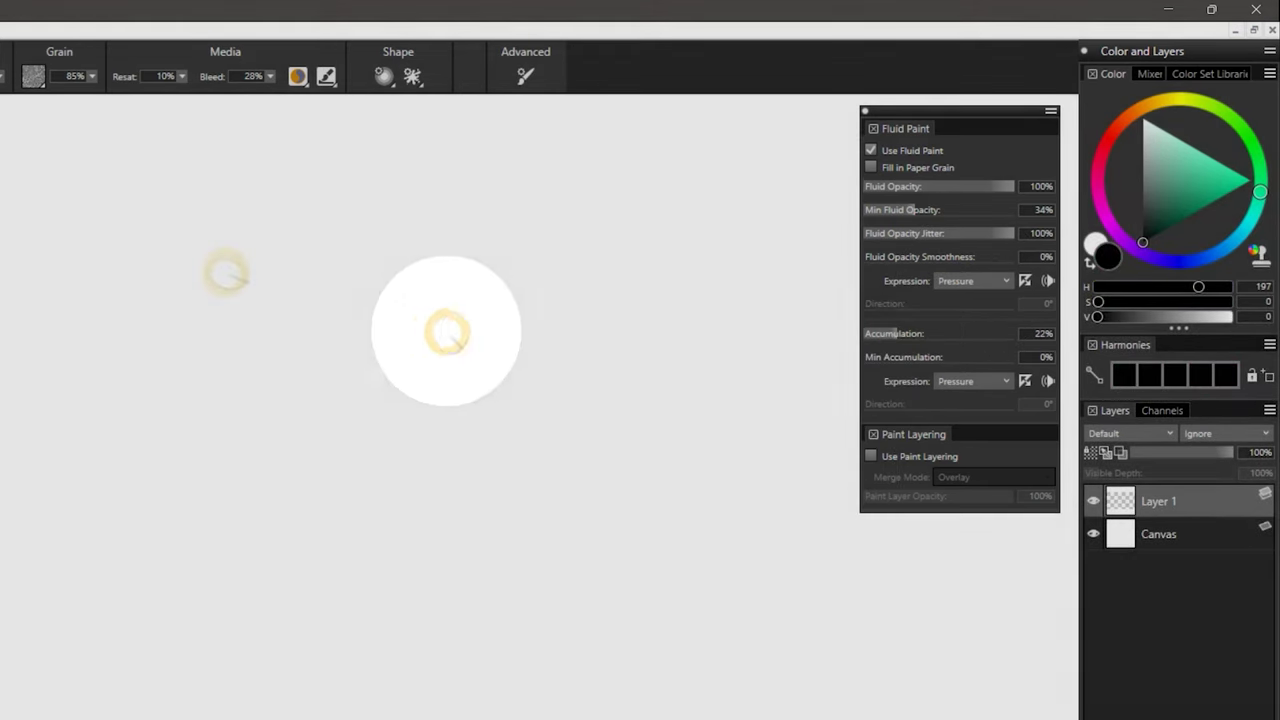
- Paint a vertical black bar and set the Min Accumulation and Dab Opacity expressions to None
drag(577, 188, 578, 507)
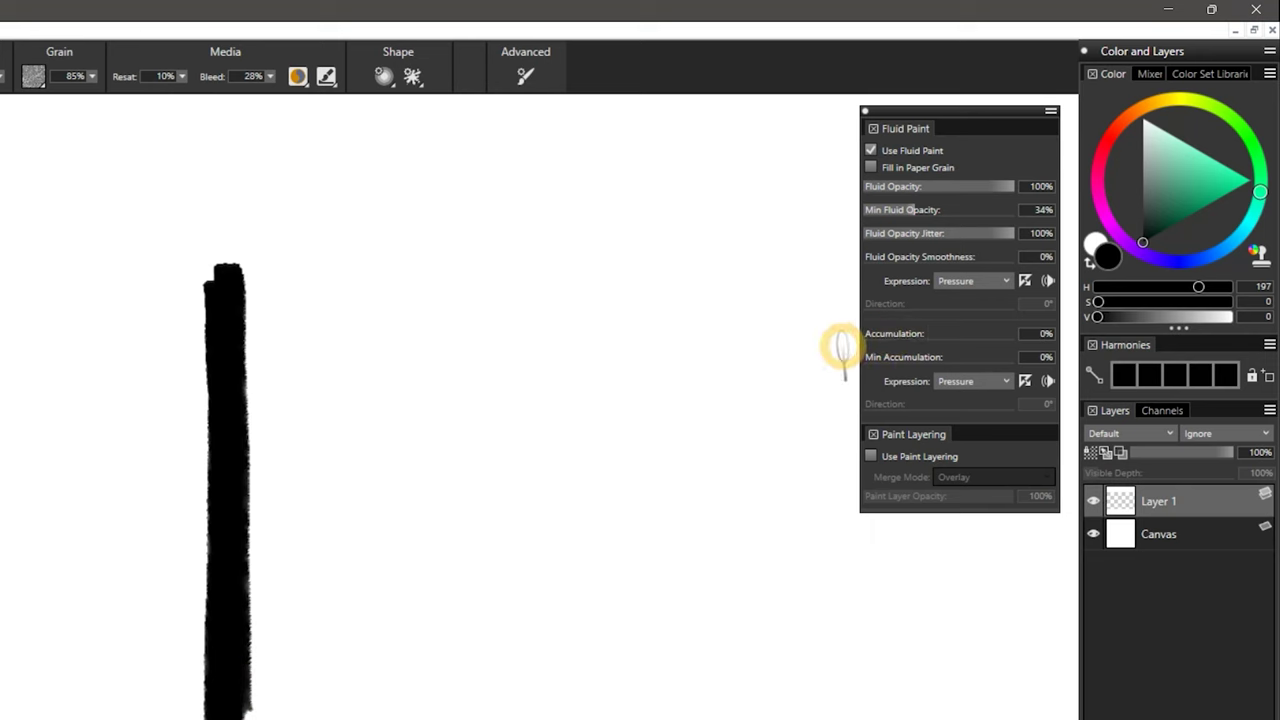
click(1066, 256)
click(965, 401)
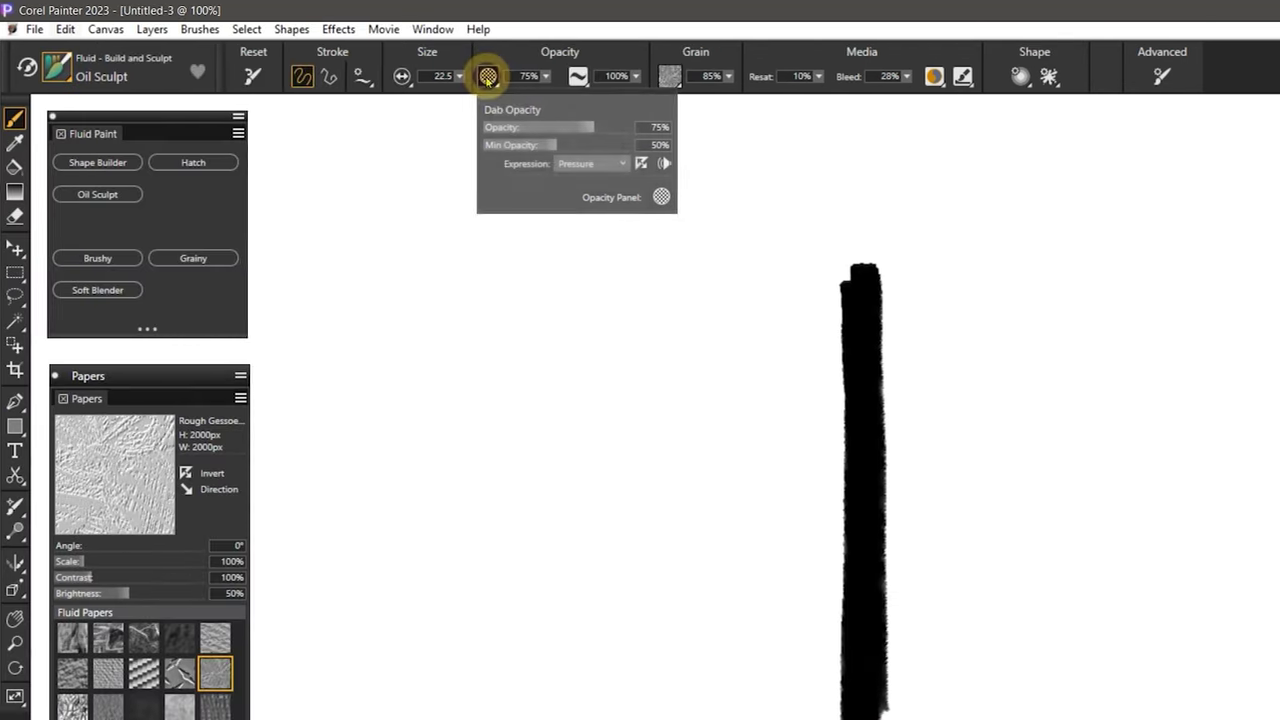
click(590, 163)
click(591, 187)
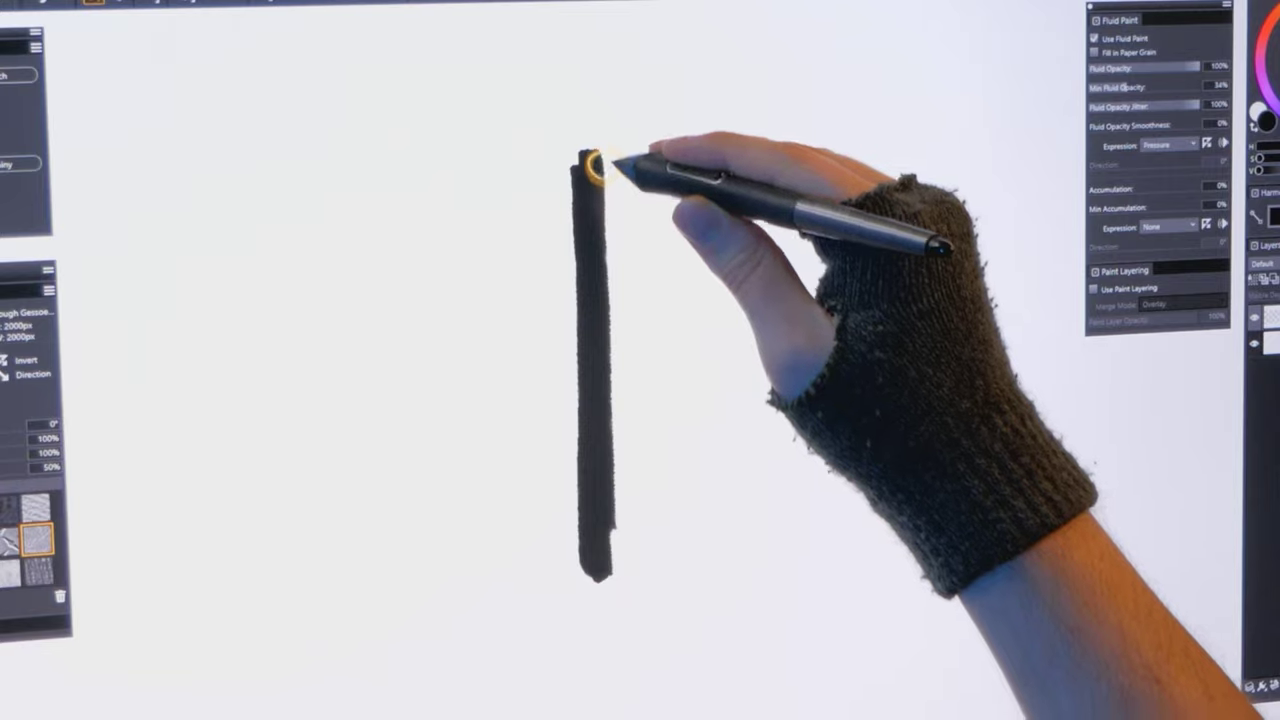
- Build up a pale grey stroke along the black bar's right edge
drag(586, 165, 606, 429)
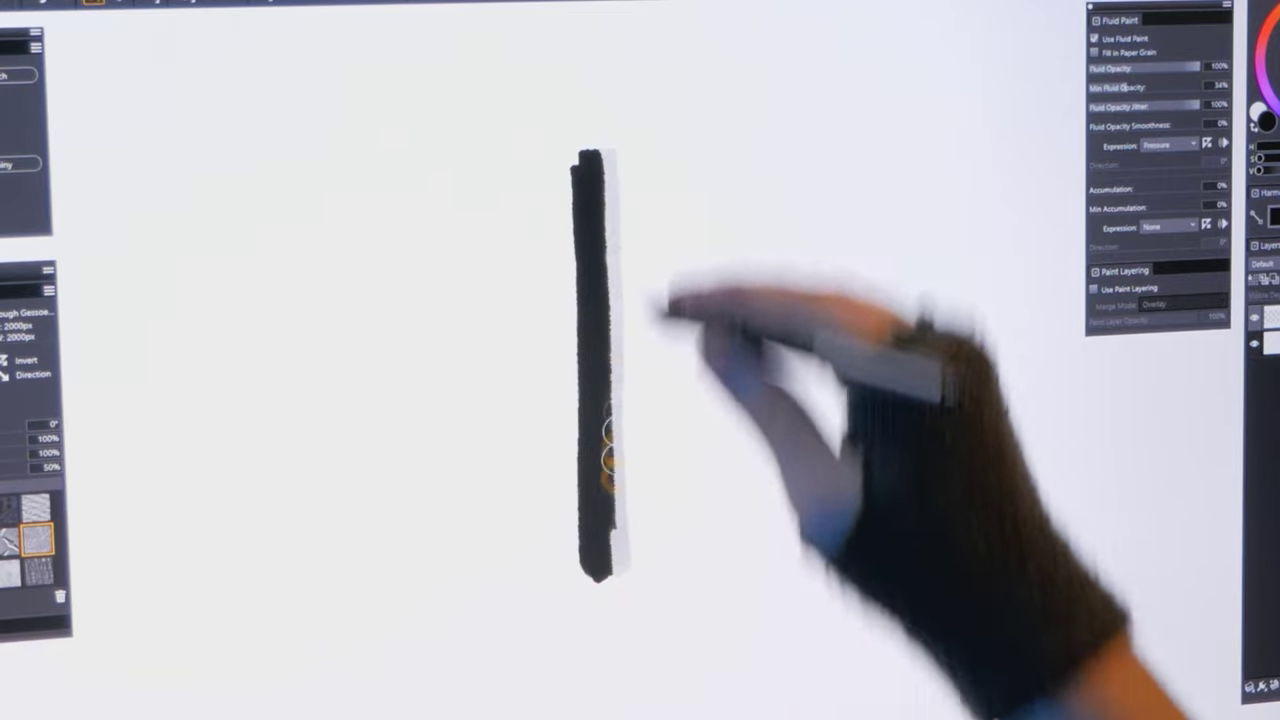
mouse_move(603, 185)
mouse_down()
mouse_move(614, 571)
mouse_move(630, 190)
mouse_move(617, 531)
mouse_move(615, 150)
mouse_move(618, 560)
mouse_move(623, 157)
mouse_move(606, 400)
mouse_move(598, 236)
mouse_move(606, 434)
mouse_move(606, 190)
mouse_move(615, 390)
mouse_move(597, 214)
mouse_move(611, 529)
mouse_up()
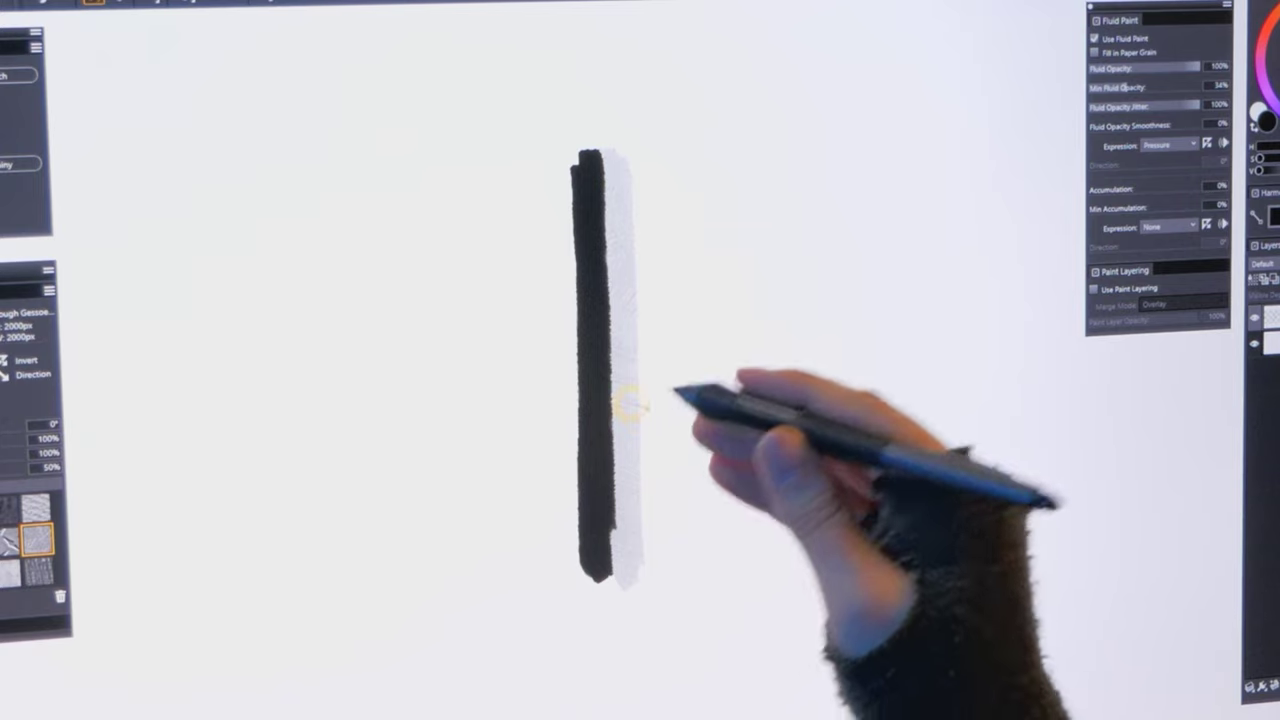
mouse_move(590, 160)
mouse_down()
mouse_move(608, 430)
mouse_move(624, 190)
mouse_up()
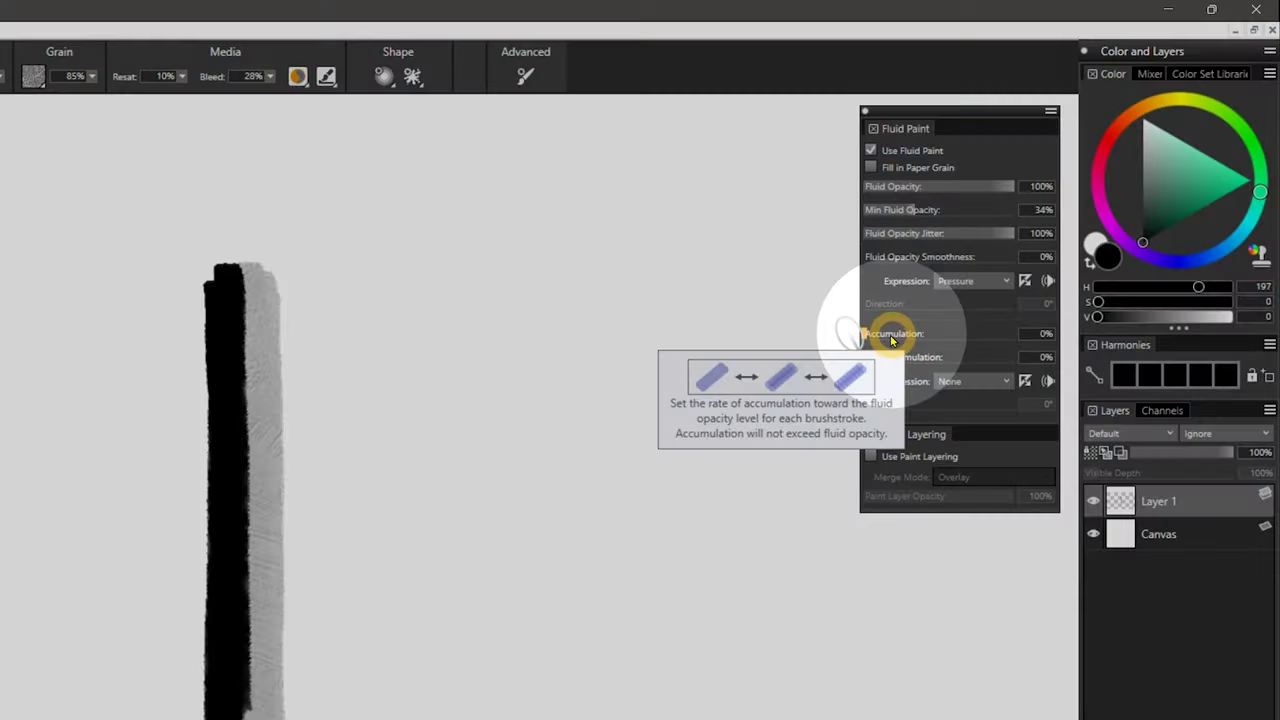
- With Accumulation at 24% and Min Accumulation raised, widen the grey textured strokes around the black bar
drag(891, 343, 904, 337)
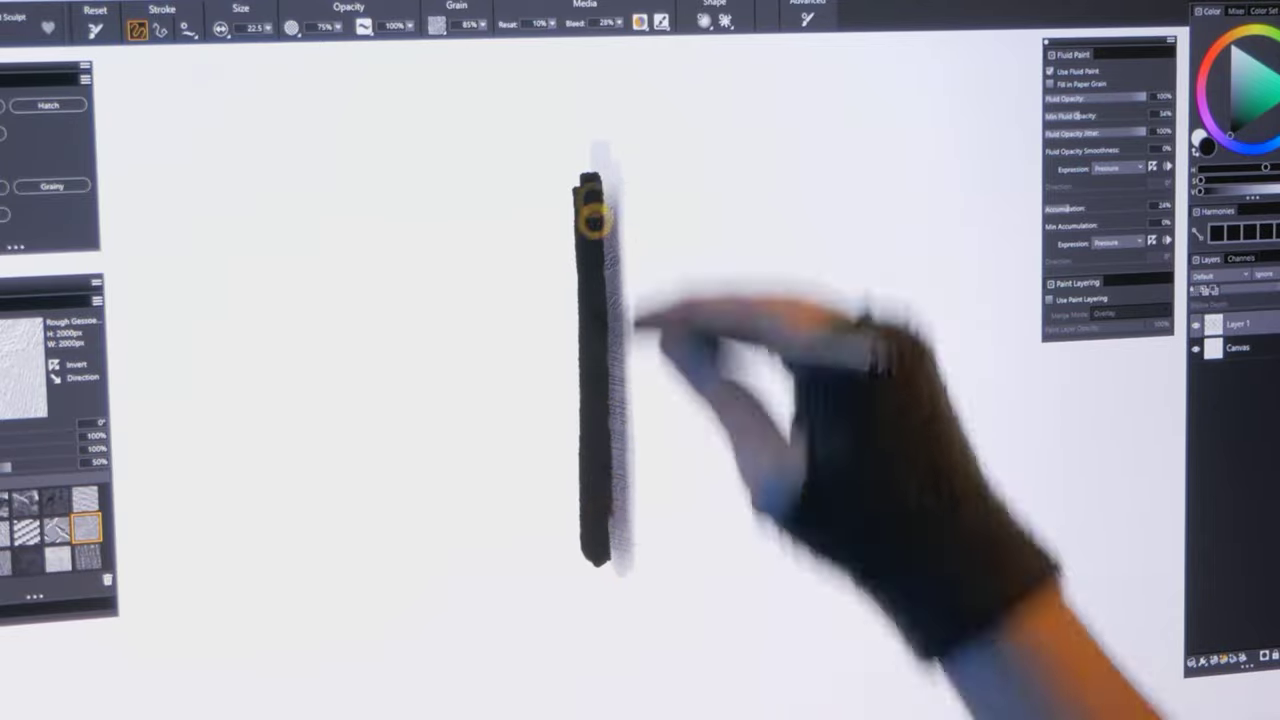
mouse_move(586, 206)
mouse_down()
mouse_move(614, 257)
mouse_move(697, 297)
mouse_move(623, 266)
mouse_move(623, 291)
mouse_move(603, 309)
mouse_move(600, 252)
mouse_move(686, 357)
mouse_move(629, 423)
mouse_move(651, 291)
mouse_move(718, 362)
mouse_move(634, 414)
mouse_move(623, 377)
mouse_move(760, 378)
mouse_up()
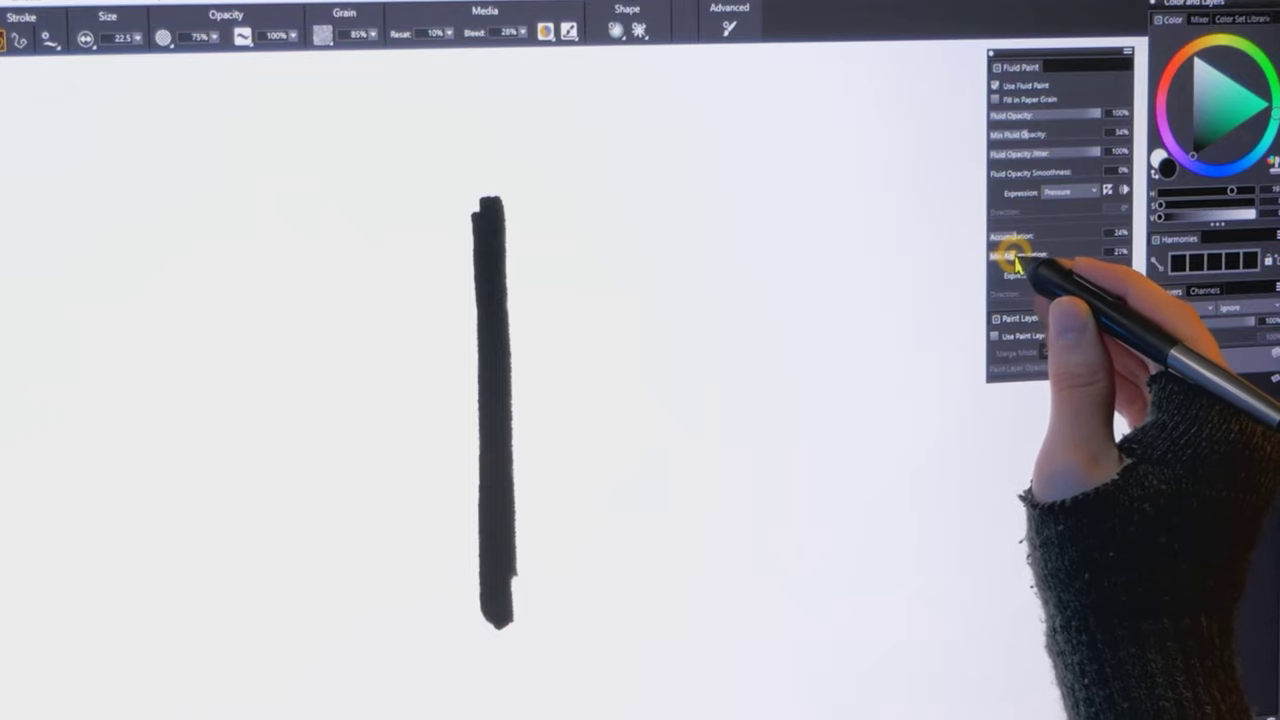
drag(1005, 257, 1042, 257)
mouse_move(514, 210)
mouse_down()
mouse_move(514, 606)
mouse_move(570, 600)
mouse_up()
drag(600, 225, 625, 560)
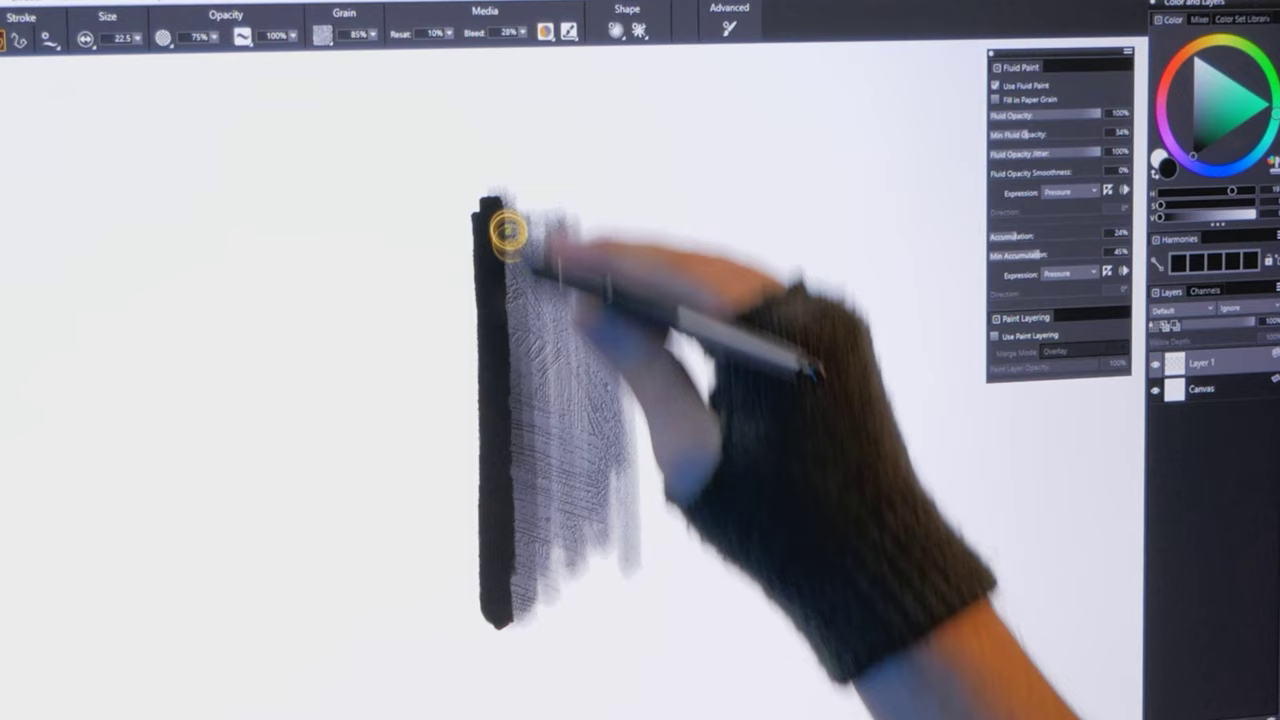
drag(506, 229, 571, 486)
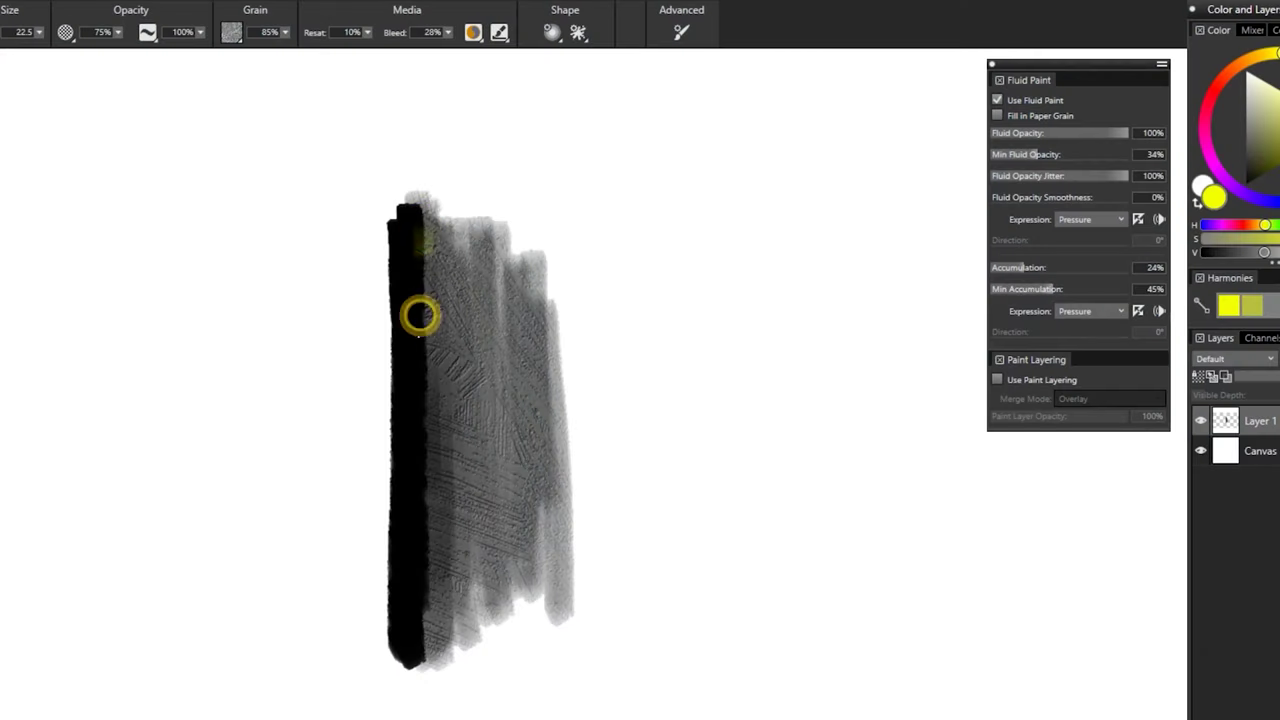
- Paint a bright yellow stroke down the black bar, building it up along its length
mouse_move(420, 234)
mouse_down()
mouse_move(428, 660)
mouse_move(424, 250)
mouse_move(428, 620)
mouse_up()
mouse_move(428, 620)
mouse_down()
mouse_move(423, 343)
mouse_move(469, 472)
mouse_up()
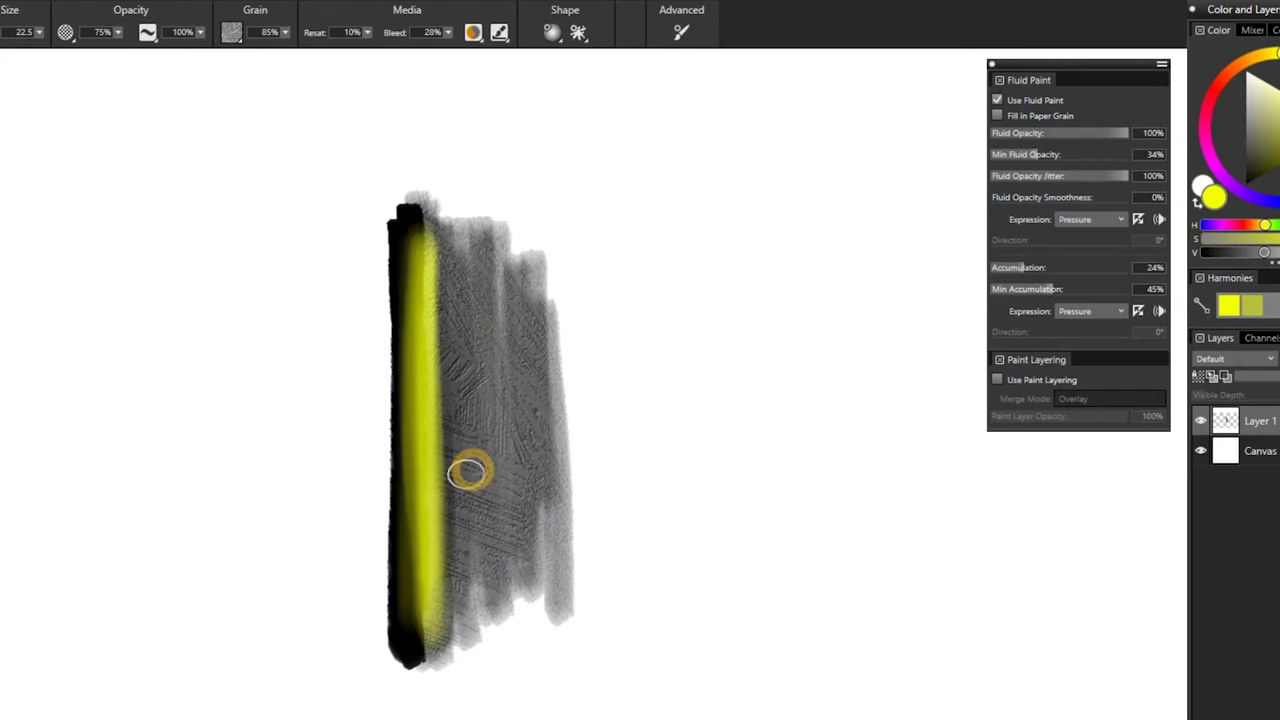
mouse_move(437, 252)
mouse_down()
mouse_move(391, 349)
mouse_move(440, 306)
mouse_move(518, 450)
mouse_up()
- Raise Accumulation to about 84% and paint an orange zigzag stroke
click(1041, 270)
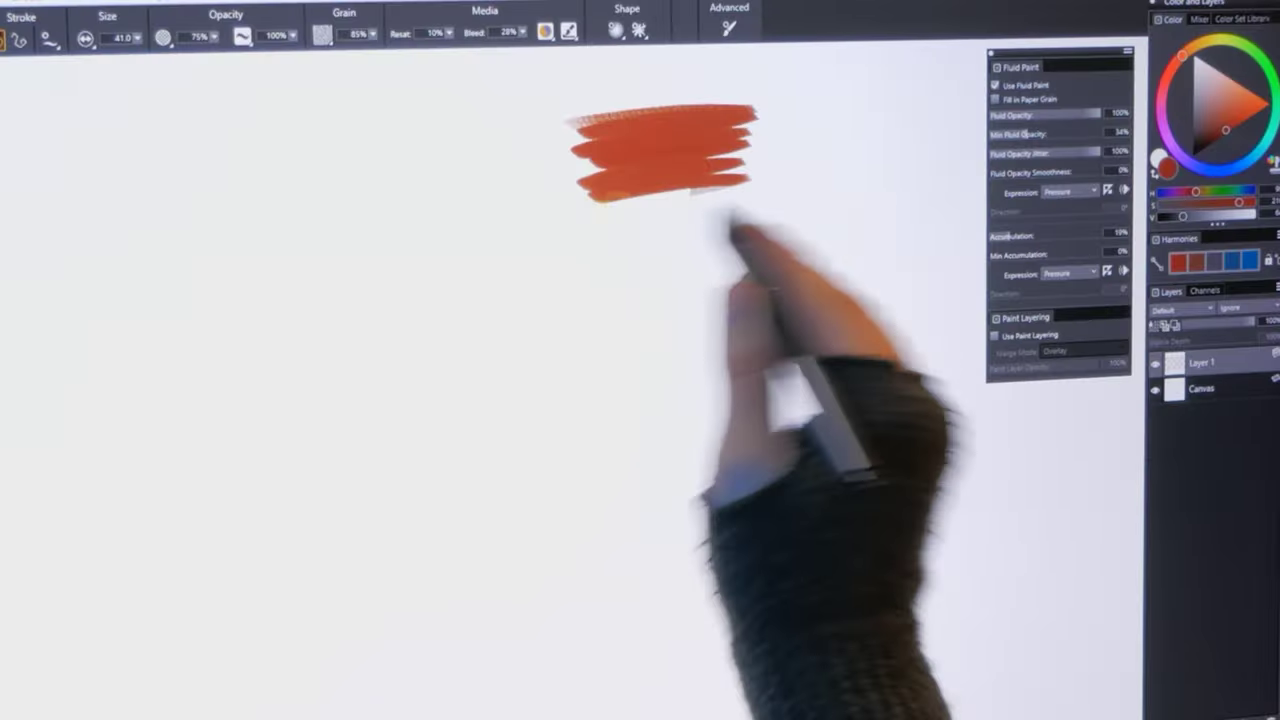
drag(1075, 232, 1082, 233)
mouse_move(795, 100)
mouse_down()
mouse_move(843, 528)
mouse_move(880, 570)
mouse_up()
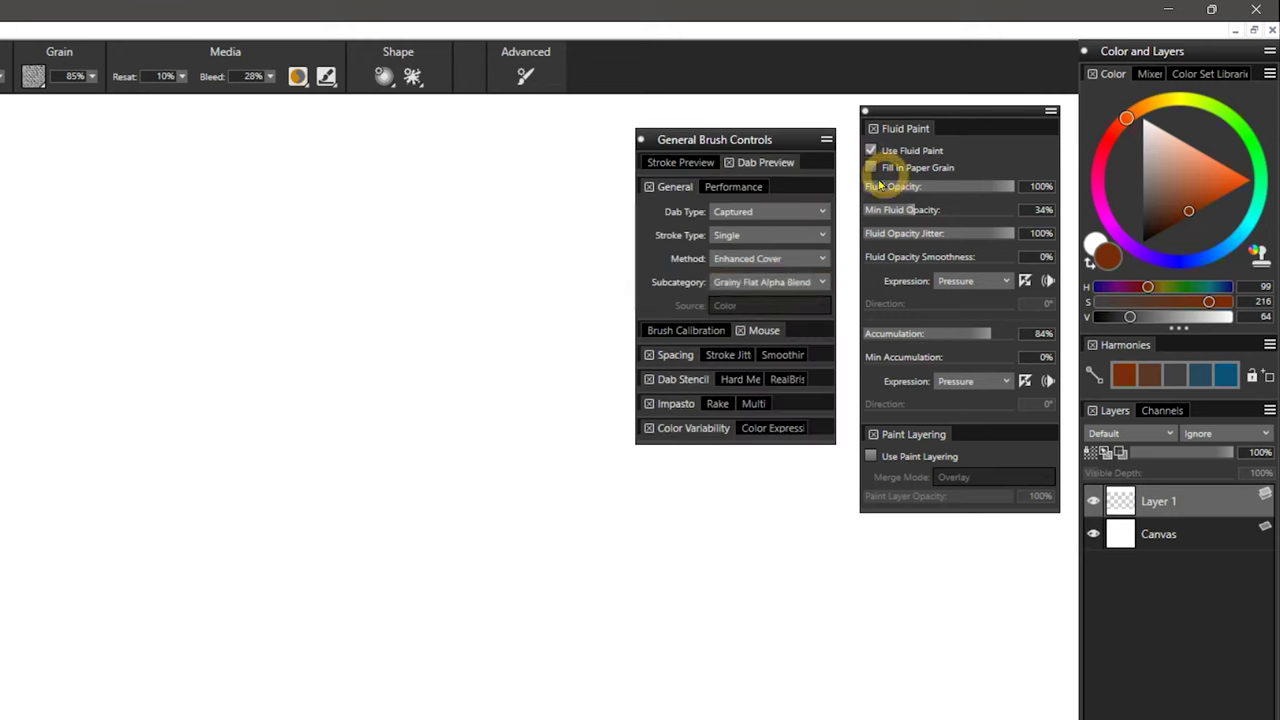
- Choose the Grainy fluid brush at size 28.1 and paint two broad green patches and two thin wavy lines
click(766, 286)
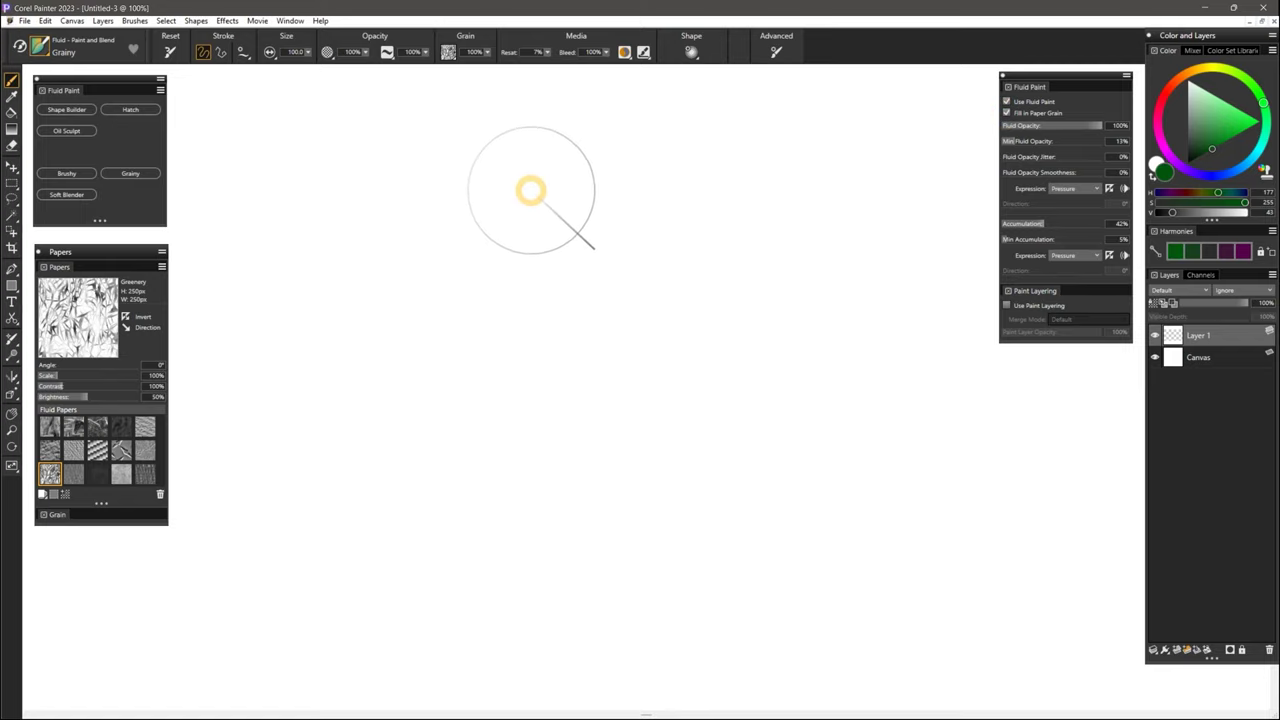
mouse_move(592, 255)
mouse_down()
mouse_move(529, 206)
mouse_move(586, 150)
mouse_move(529, 258)
mouse_move(567, 292)
mouse_move(560, 360)
mouse_move(594, 408)
mouse_move(606, 486)
mouse_move(652, 558)
mouse_up()
mouse_move(659, 144)
mouse_down()
mouse_move(686, 414)
mouse_move(710, 511)
mouse_up()
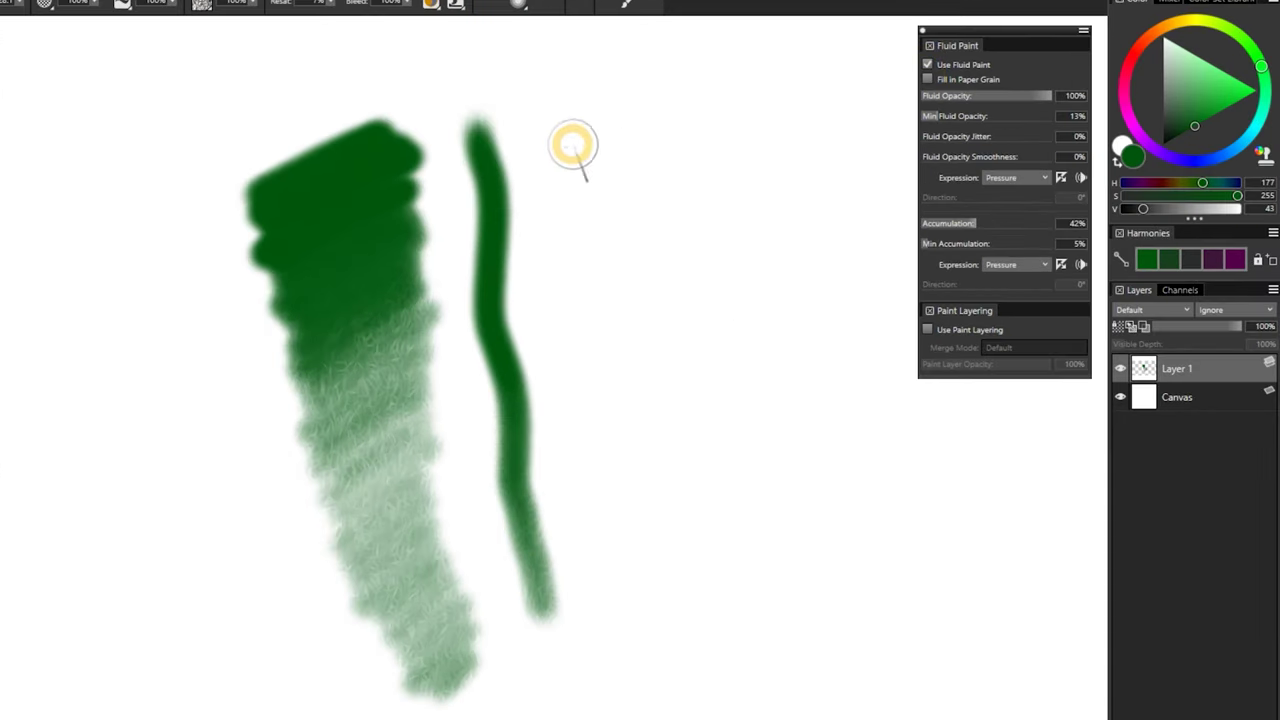
mouse_move(571, 143)
mouse_down()
mouse_move(623, 194)
mouse_move(646, 274)
mouse_move(604, 412)
mouse_move(665, 605)
mouse_up()
mouse_move(745, 140)
mouse_down()
mouse_move(735, 170)
mouse_move(779, 650)
mouse_up()
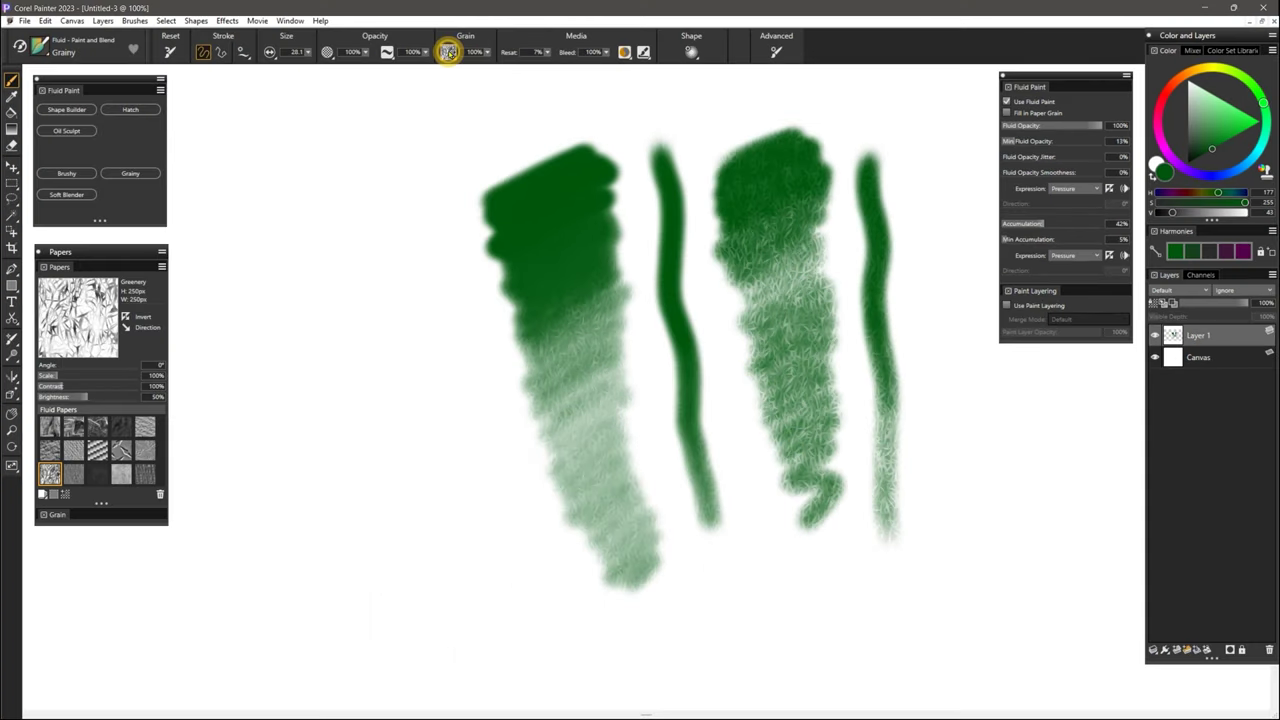
- Set the Grain expression to None and repaint the two right-hand strokes with constant heavy grain
click(448, 52)
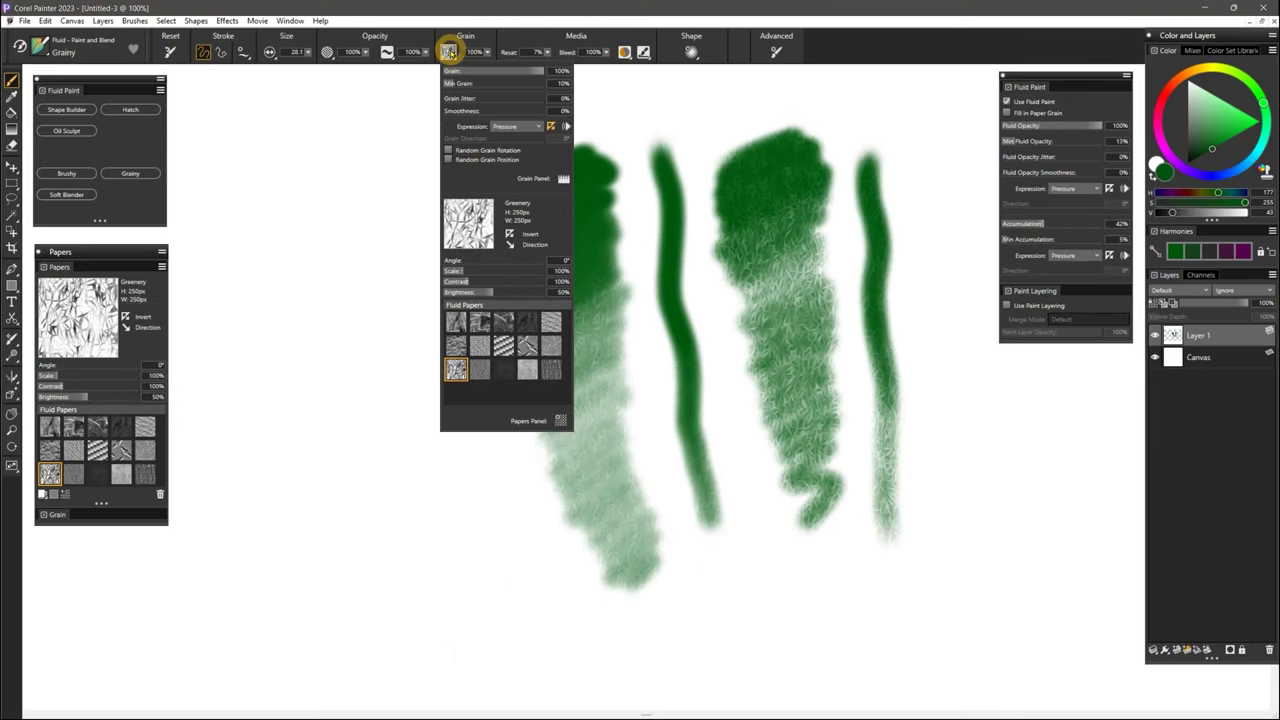
click(509, 128)
click(510, 140)
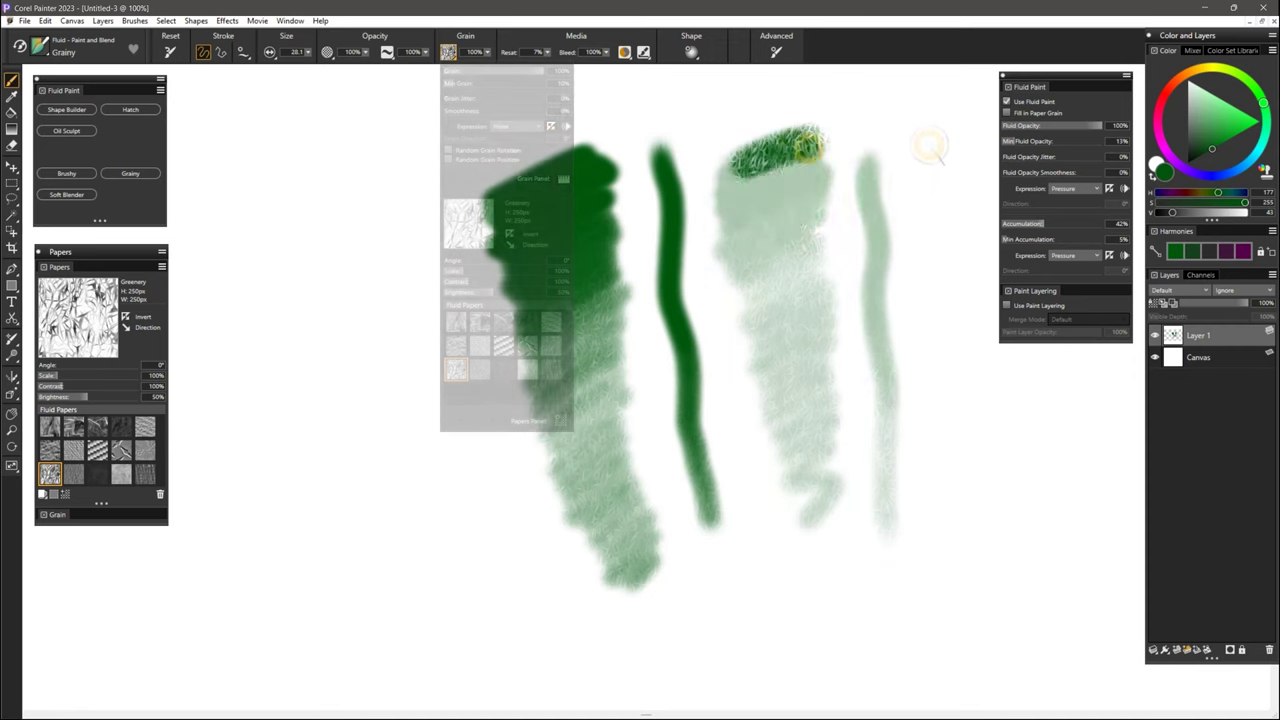
drag(780, 130, 800, 491)
drag(880, 130, 895, 628)
- Set the Grain expression back to Pressure and paint a new green patch at the left
click(448, 52)
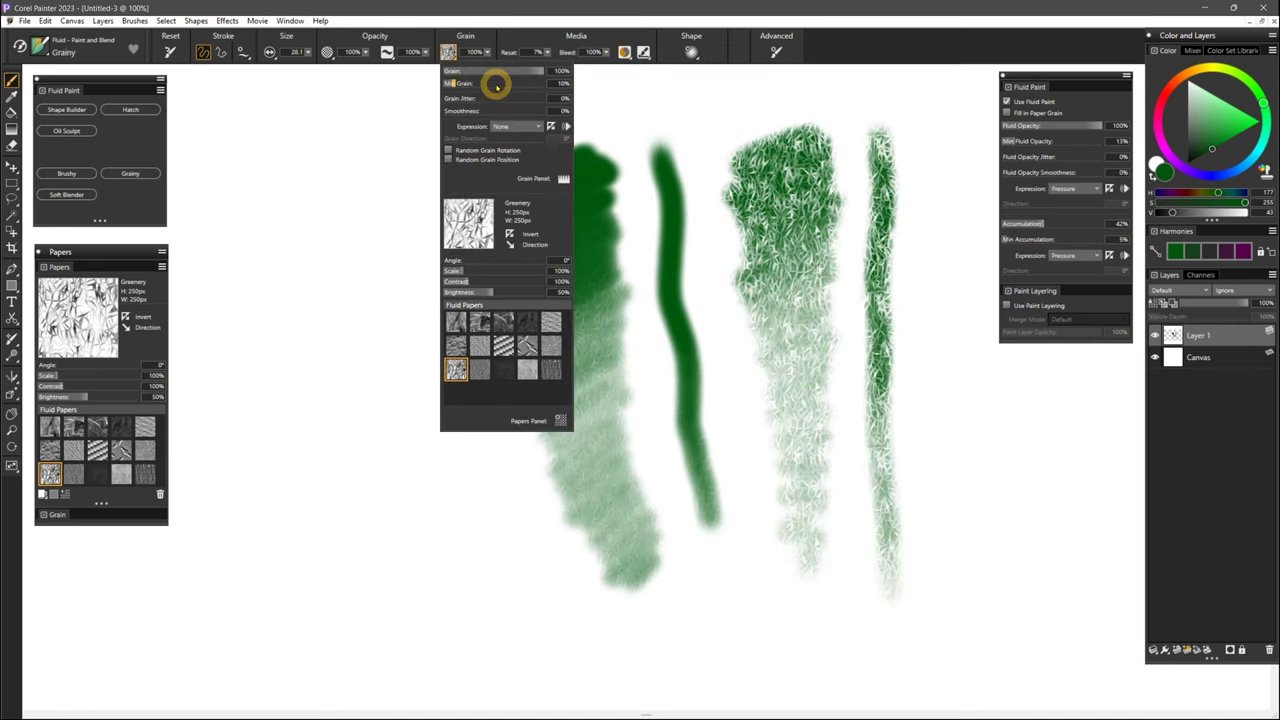
click(509, 127)
click(510, 172)
drag(350, 140, 414, 534)
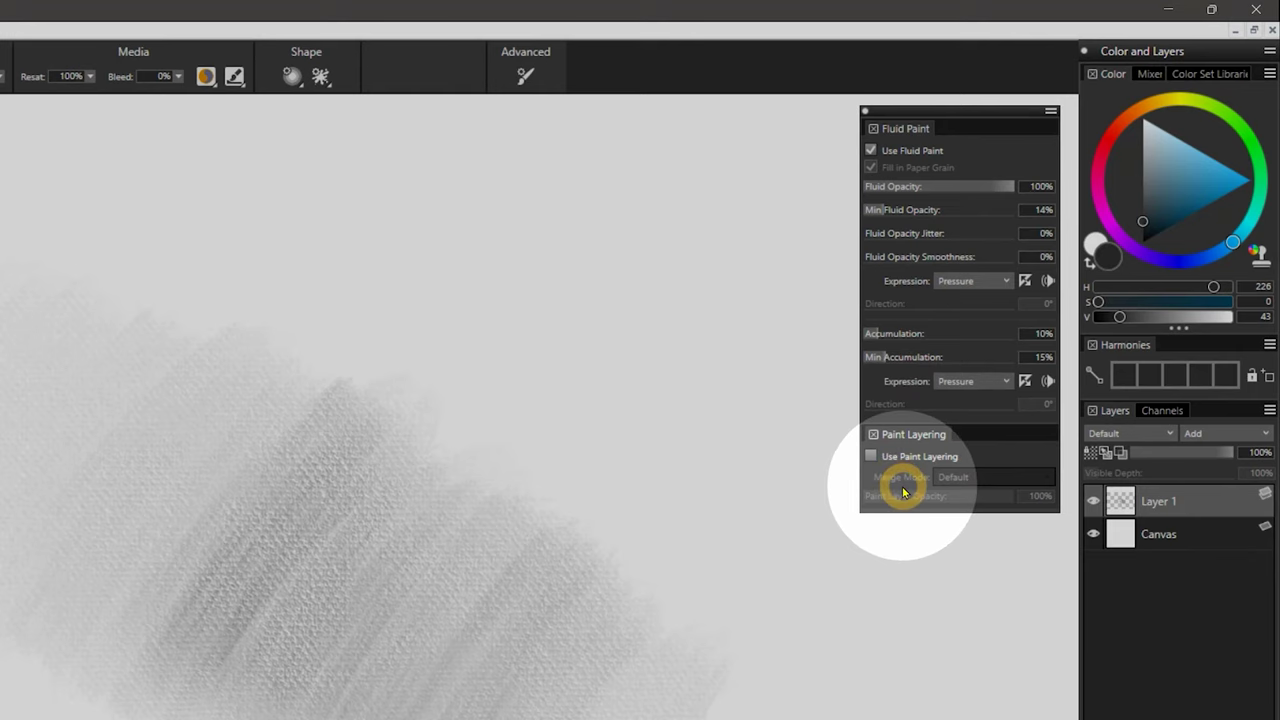
- Enable Use Paint Layering with Multiply merge mode and paint a darkening blue stroke over the grey
click(870, 456)
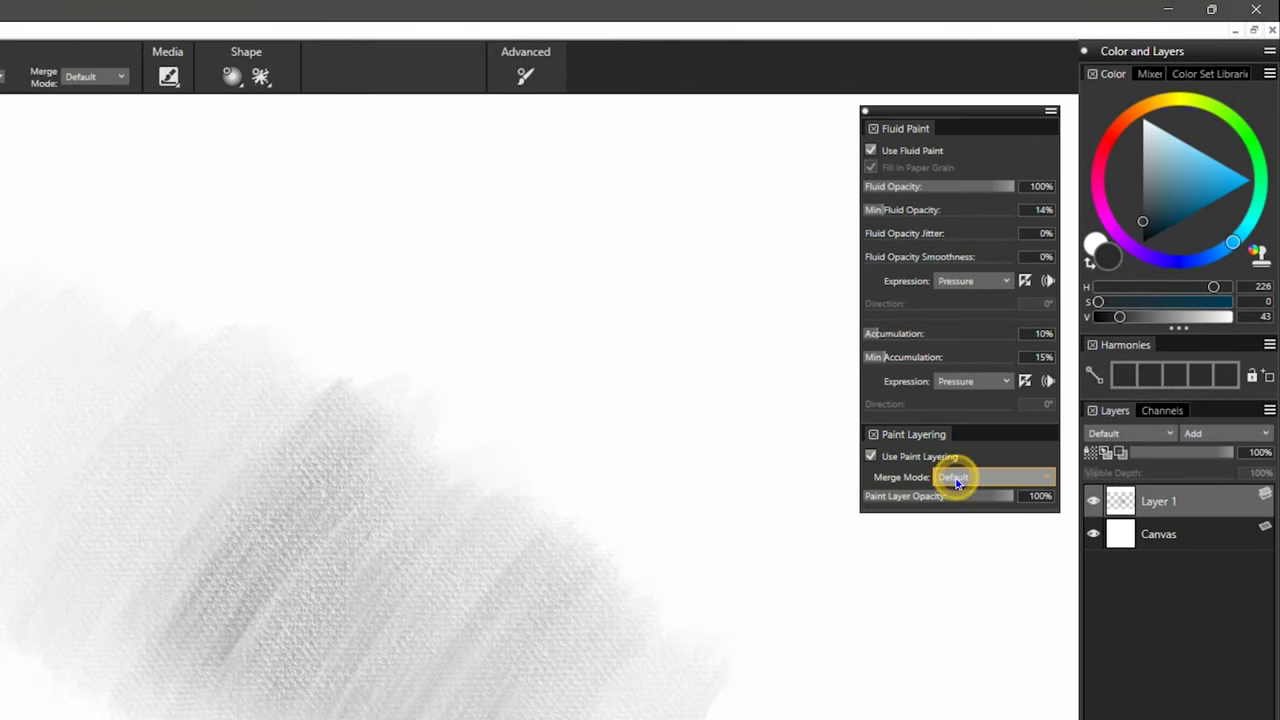
click(955, 478)
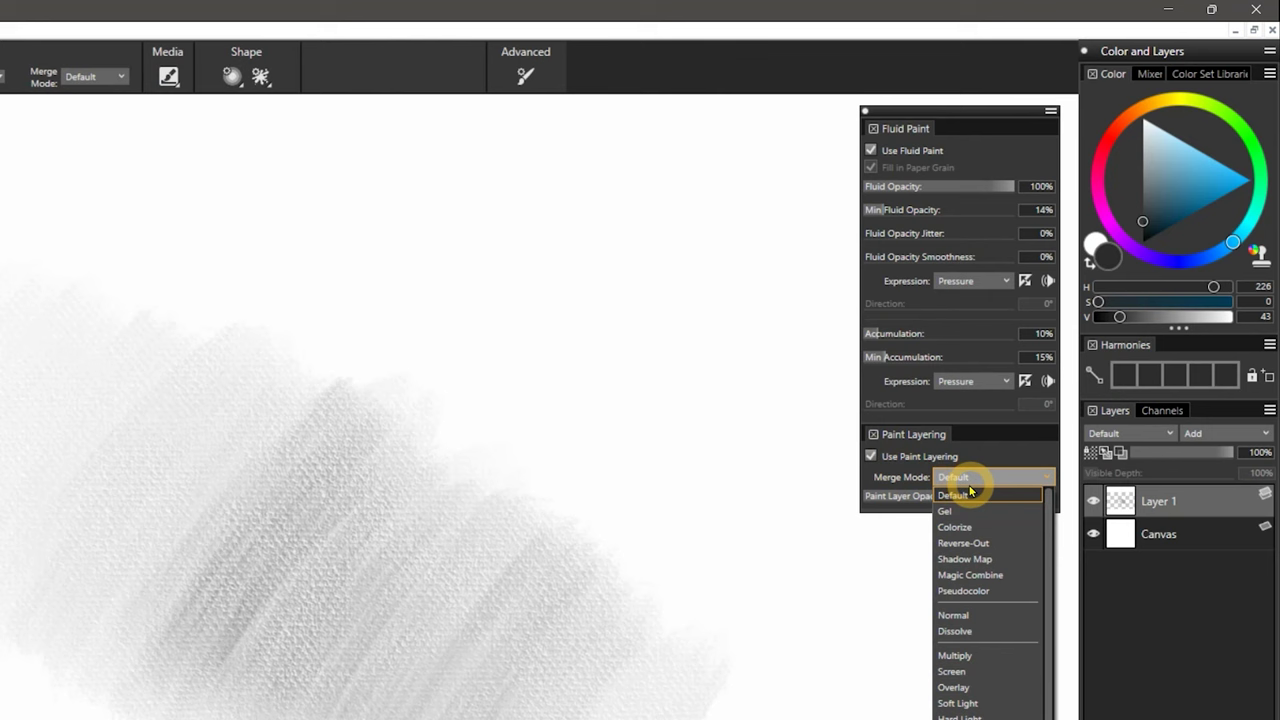
click(955, 655)
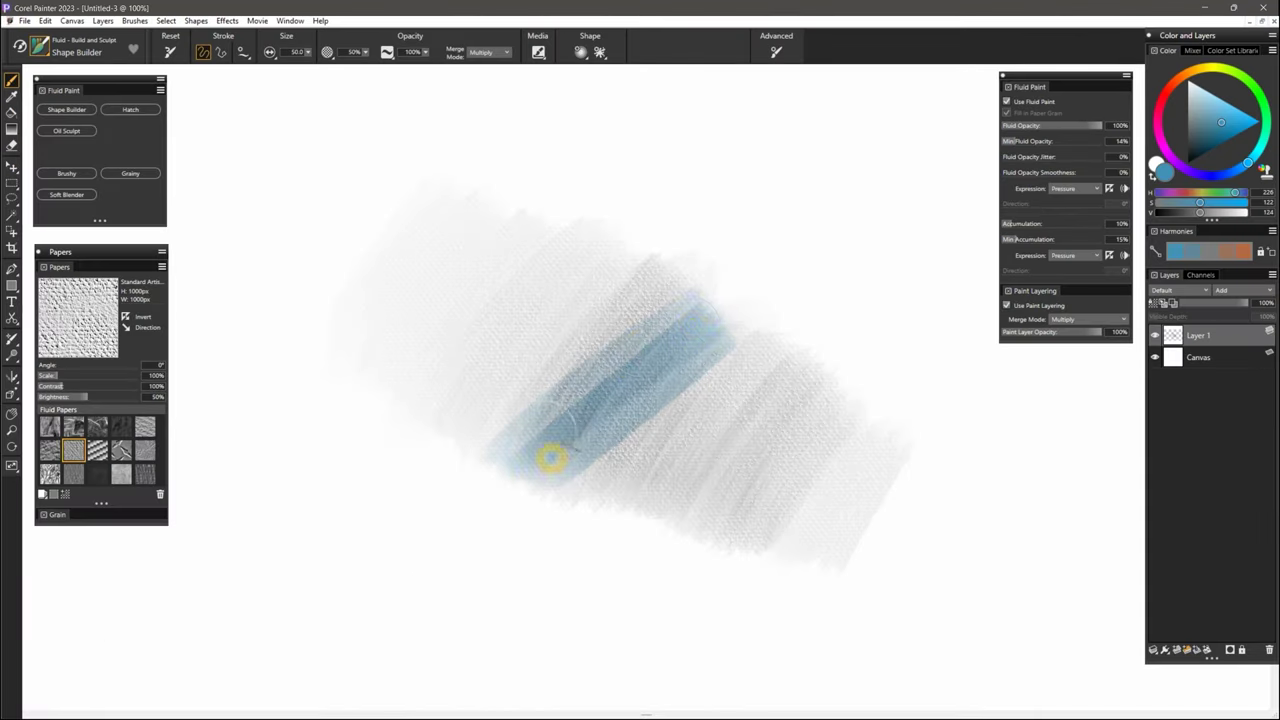
mouse_move(551, 459)
mouse_down()
mouse_move(700, 320)
mouse_move(508, 474)
mouse_move(615, 445)
mouse_up()
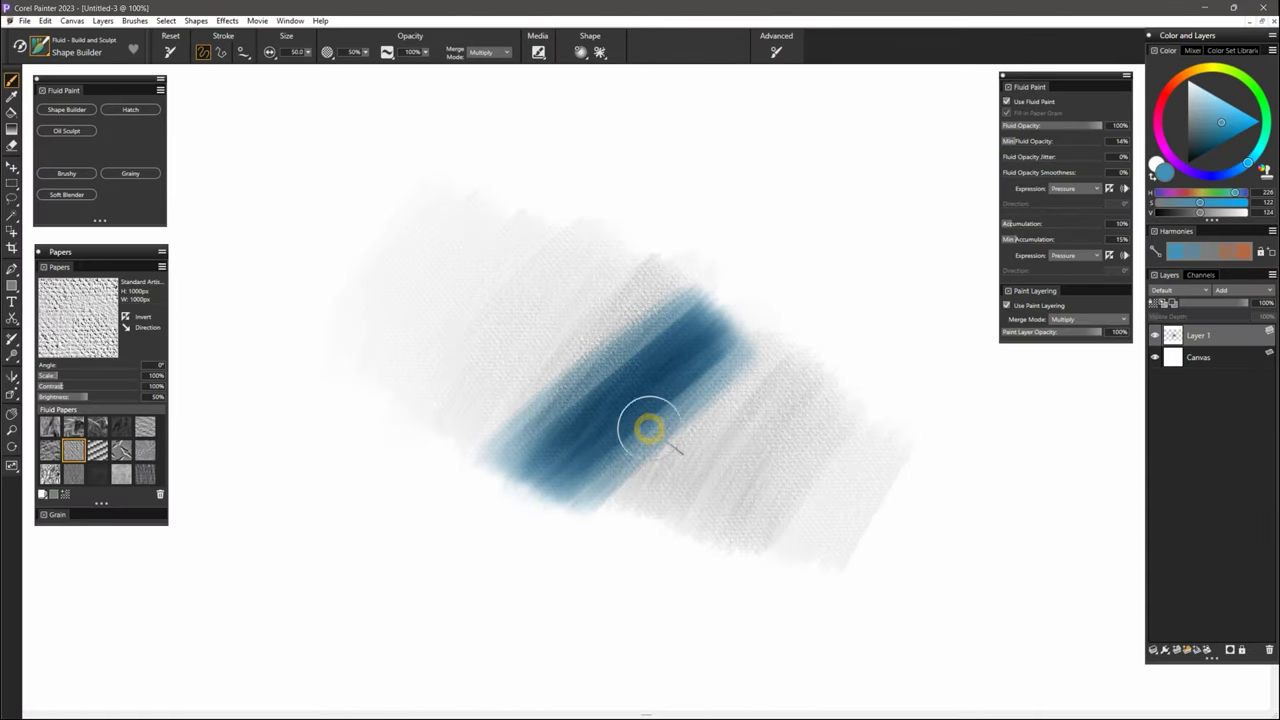
- Turn off Paint Layering and paint a light-blue stroke back and forth across the grey
click(1006, 305)
drag(622, 238, 425, 395)
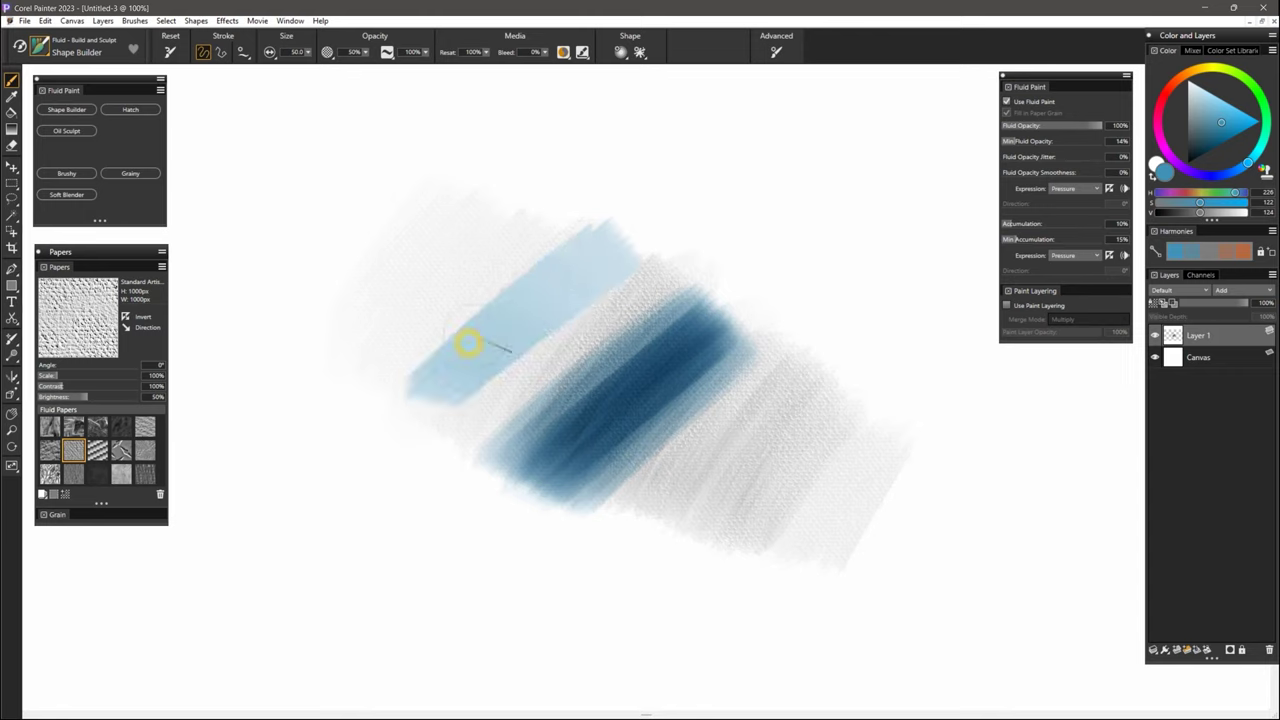
mouse_move(598, 256)
mouse_down()
mouse_move(434, 366)
mouse_move(560, 251)
mouse_move(406, 381)
mouse_move(543, 223)
mouse_move(342, 372)
mouse_move(457, 261)
mouse_up()
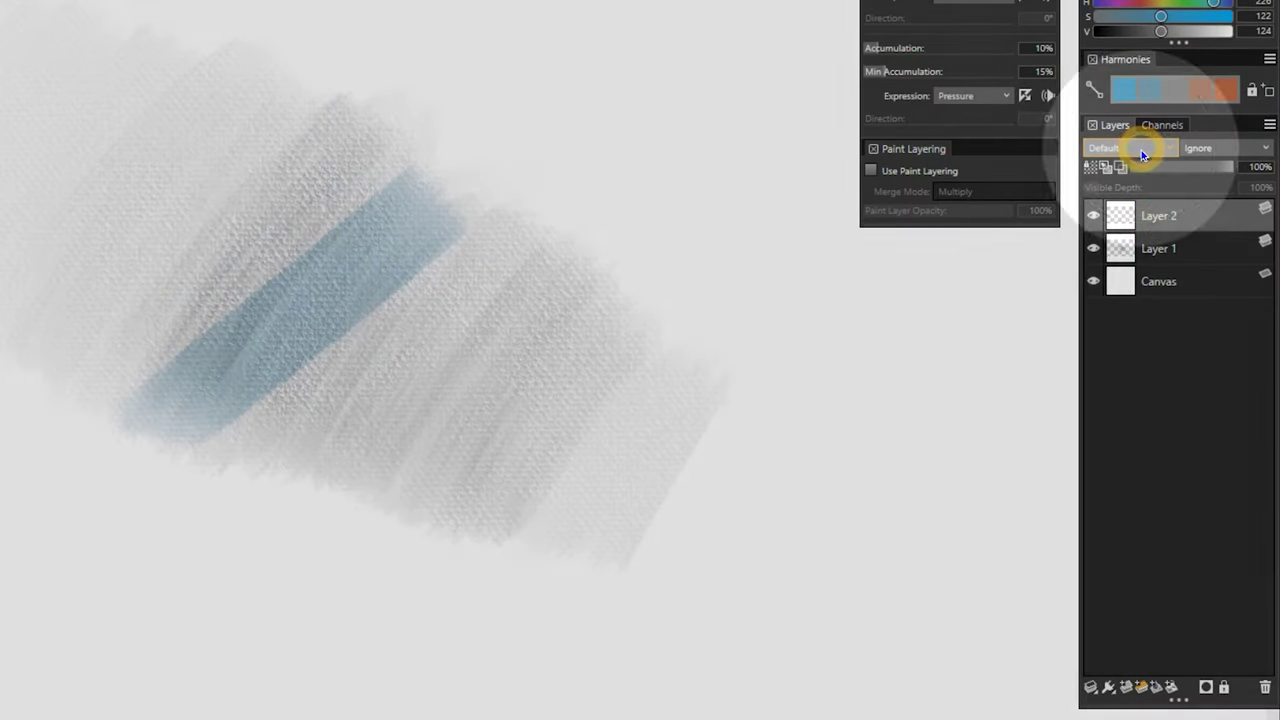
- Switch Layer 2's composite method to Multiply and paint crossing blue strokes that deepen to navy
click(1140, 150)
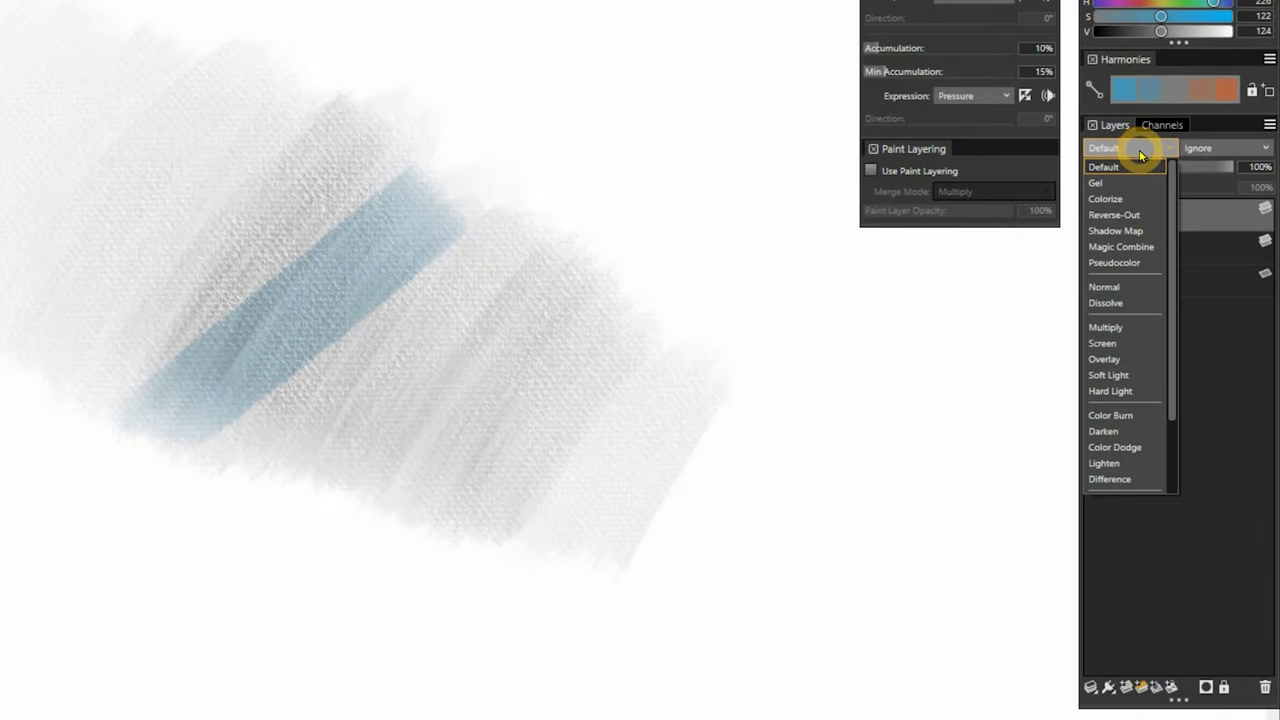
click(1106, 327)
mouse_move(652, 325)
mouse_down()
mouse_move(603, 294)
mouse_move(594, 357)
mouse_move(714, 511)
mouse_move(687, 518)
mouse_move(866, 486)
mouse_move(660, 546)
mouse_move(829, 466)
mouse_up()
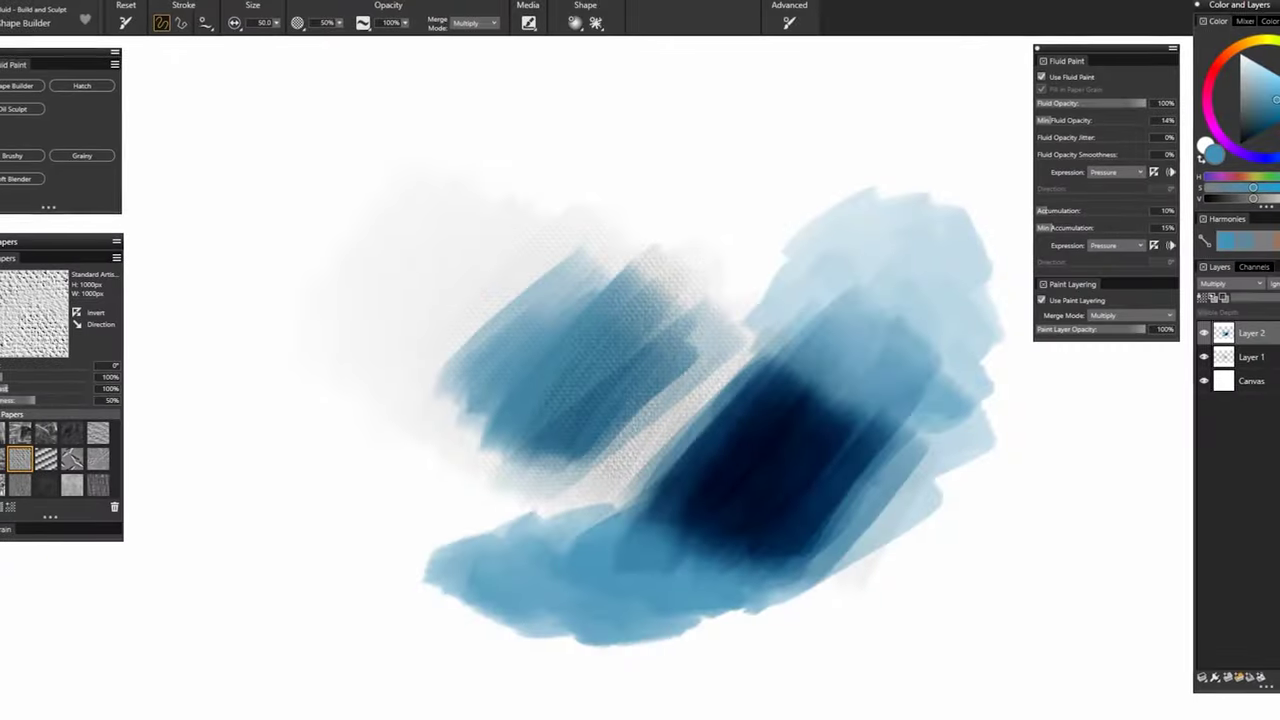